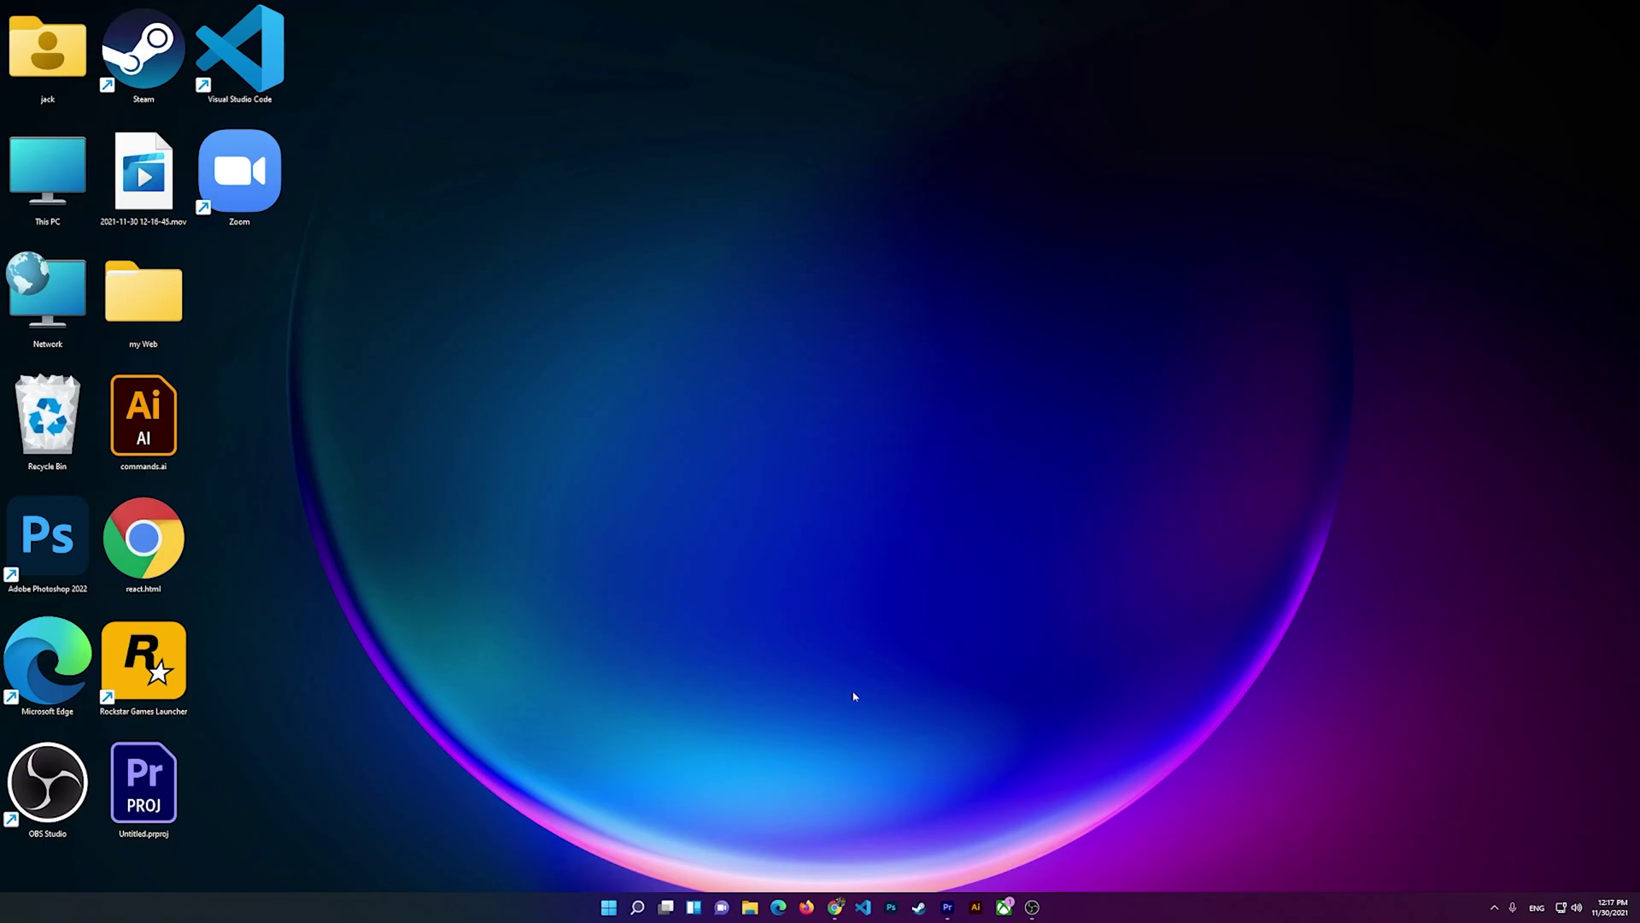
- Return to dafont's Pricedown page and download the font as pricedown.zip
click(836, 907)
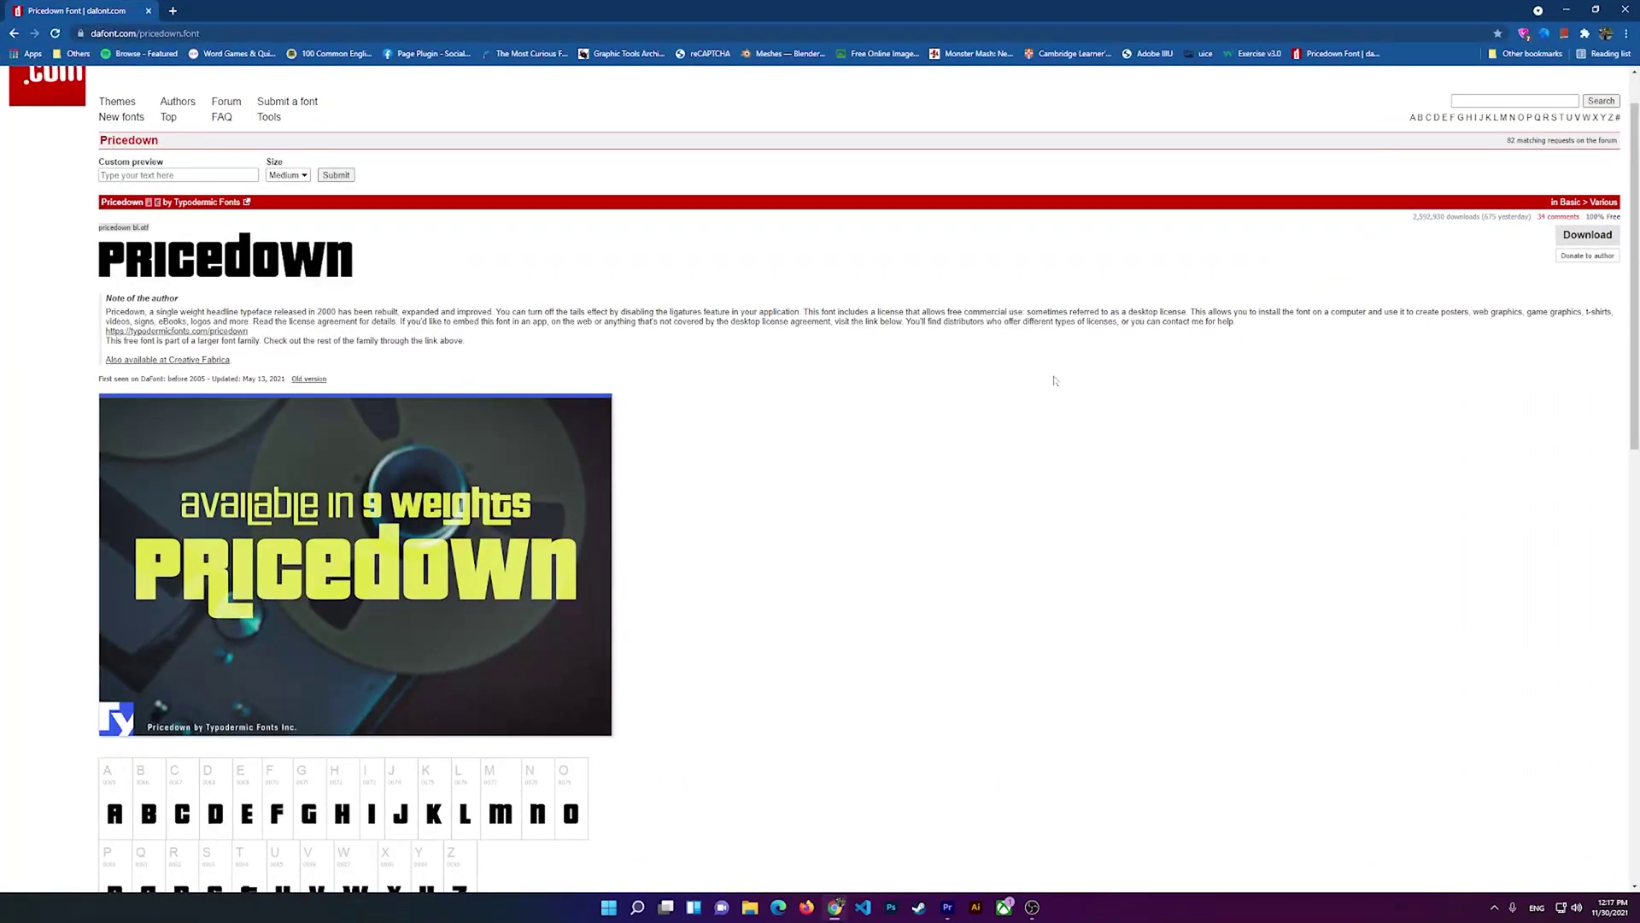
scroll(915, 459, up, 1)
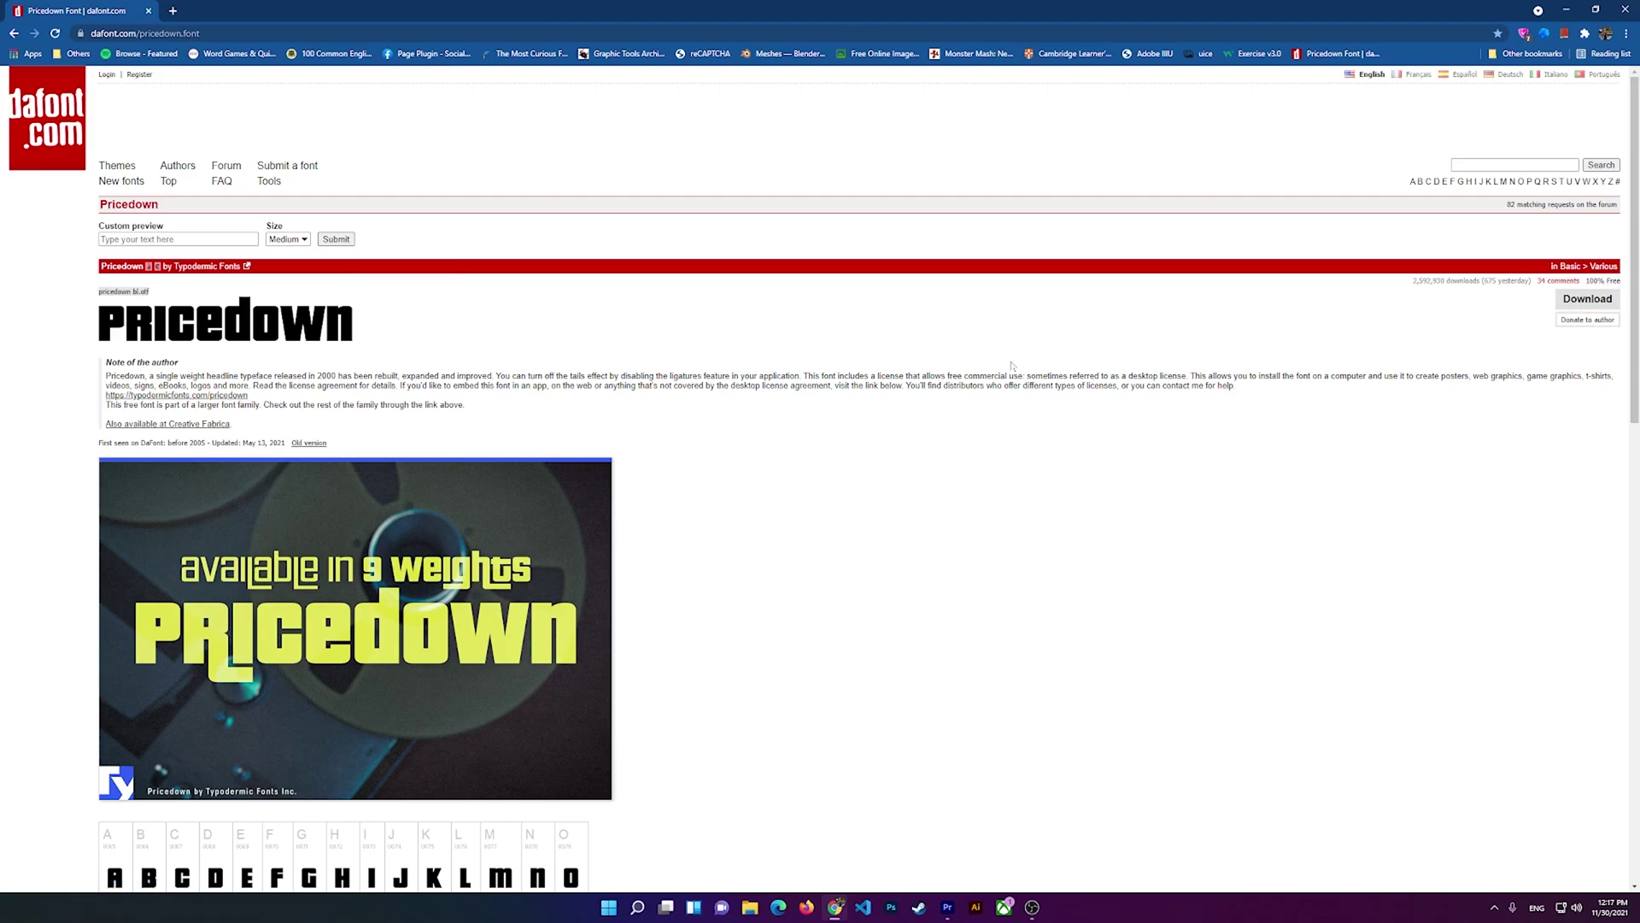
click(1597, 300)
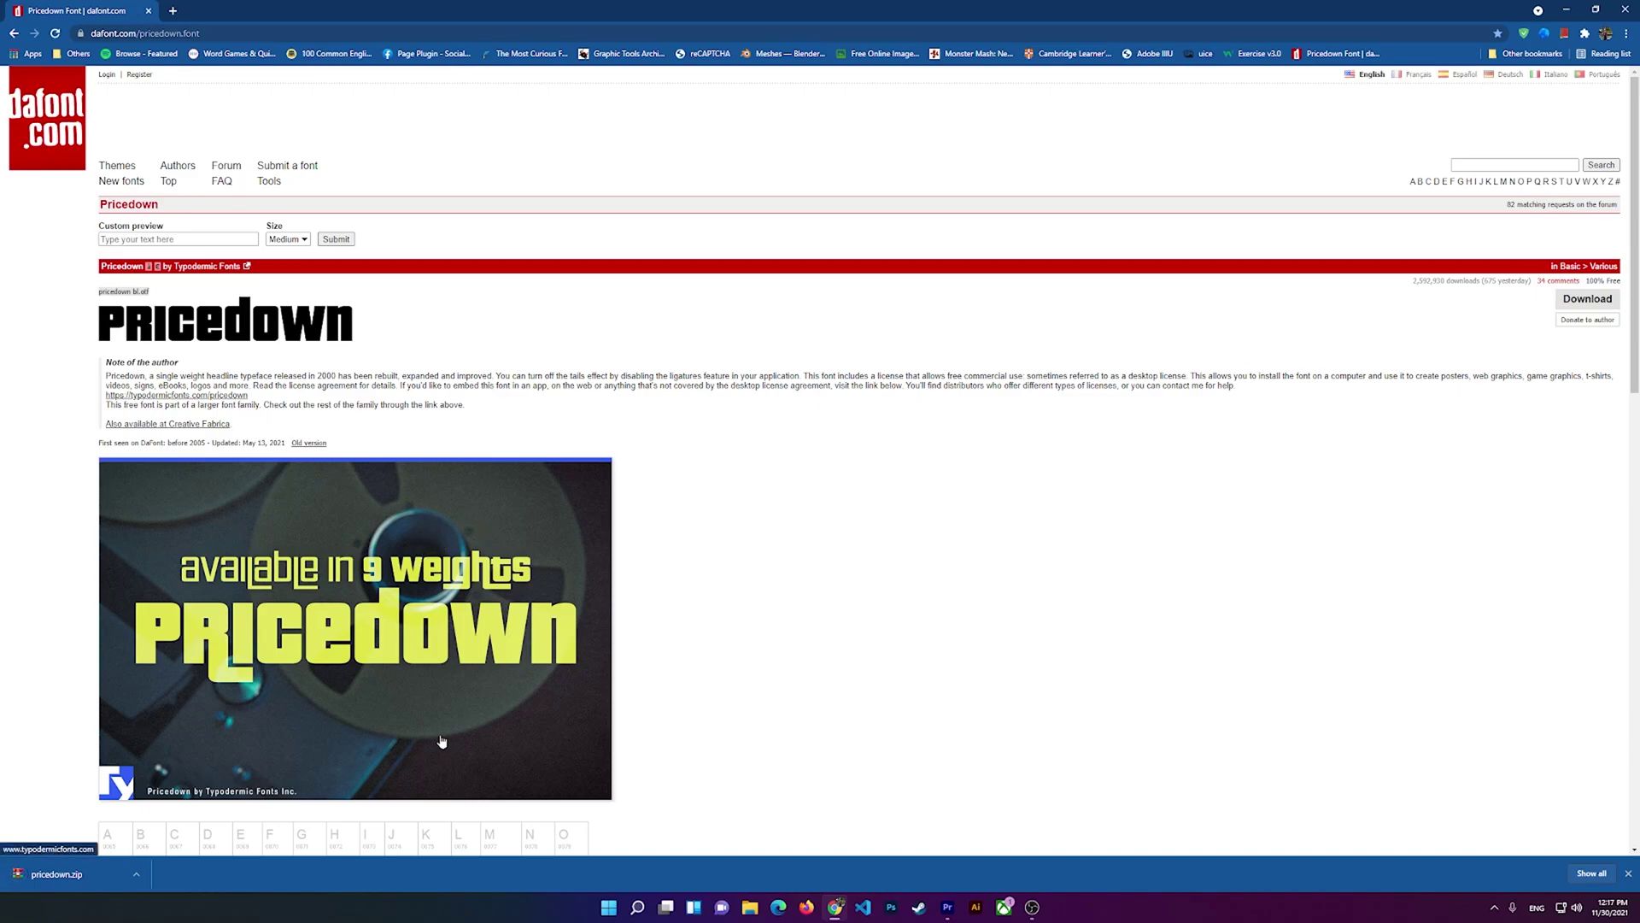
- Show pricedown.zip in the Downloads folder, then close File Explorer to return to dafont
click(139, 878)
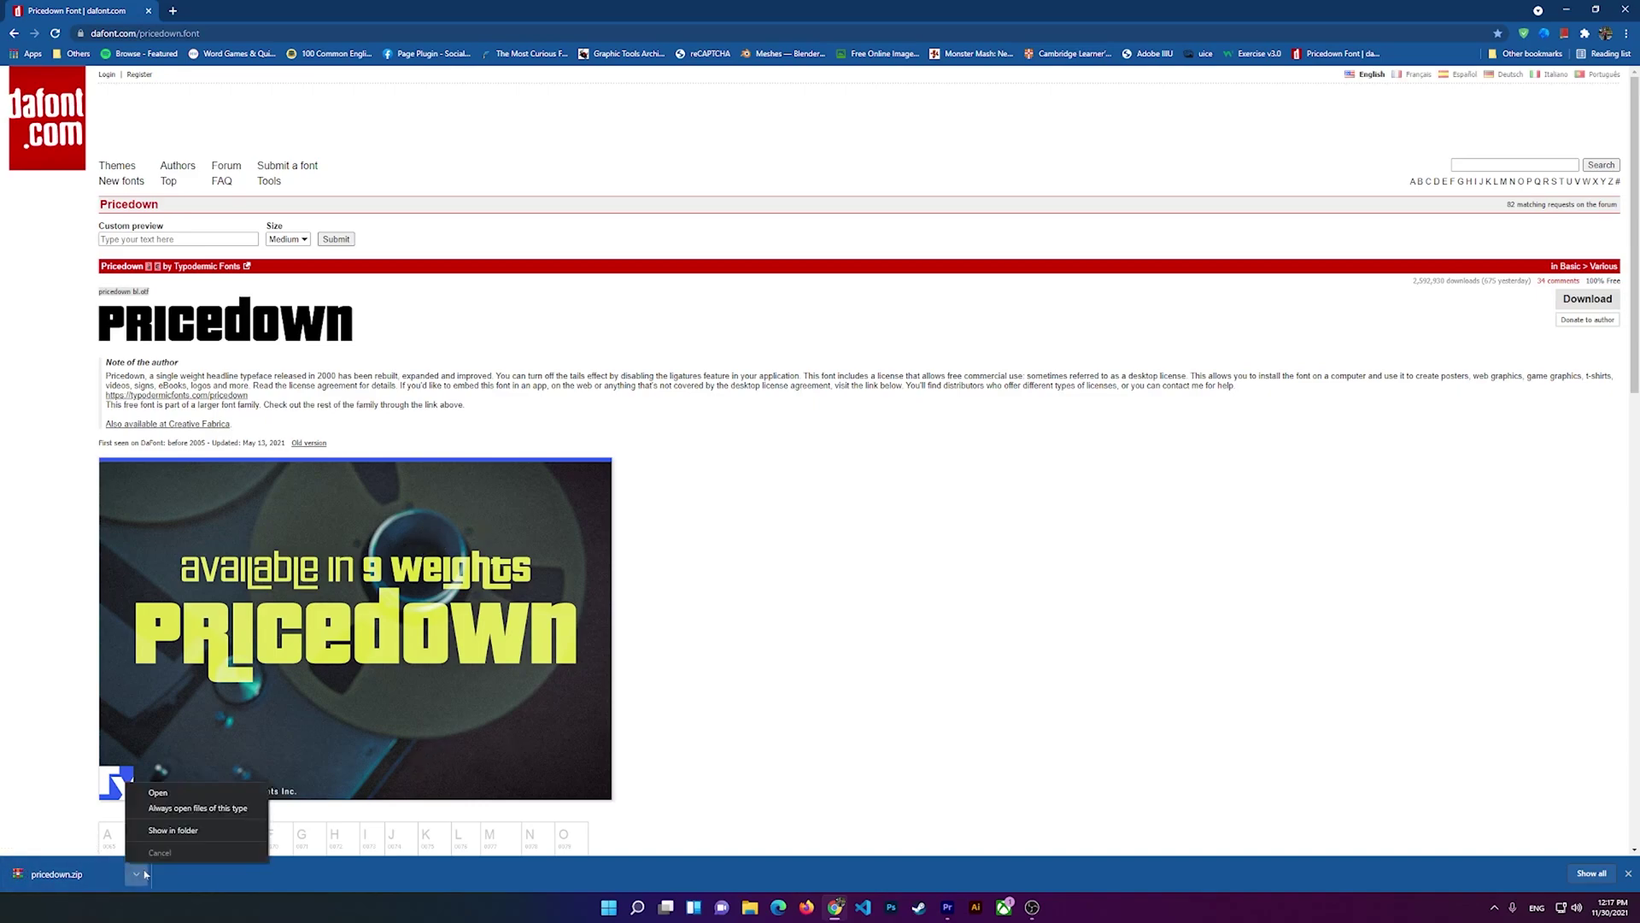
click(173, 840)
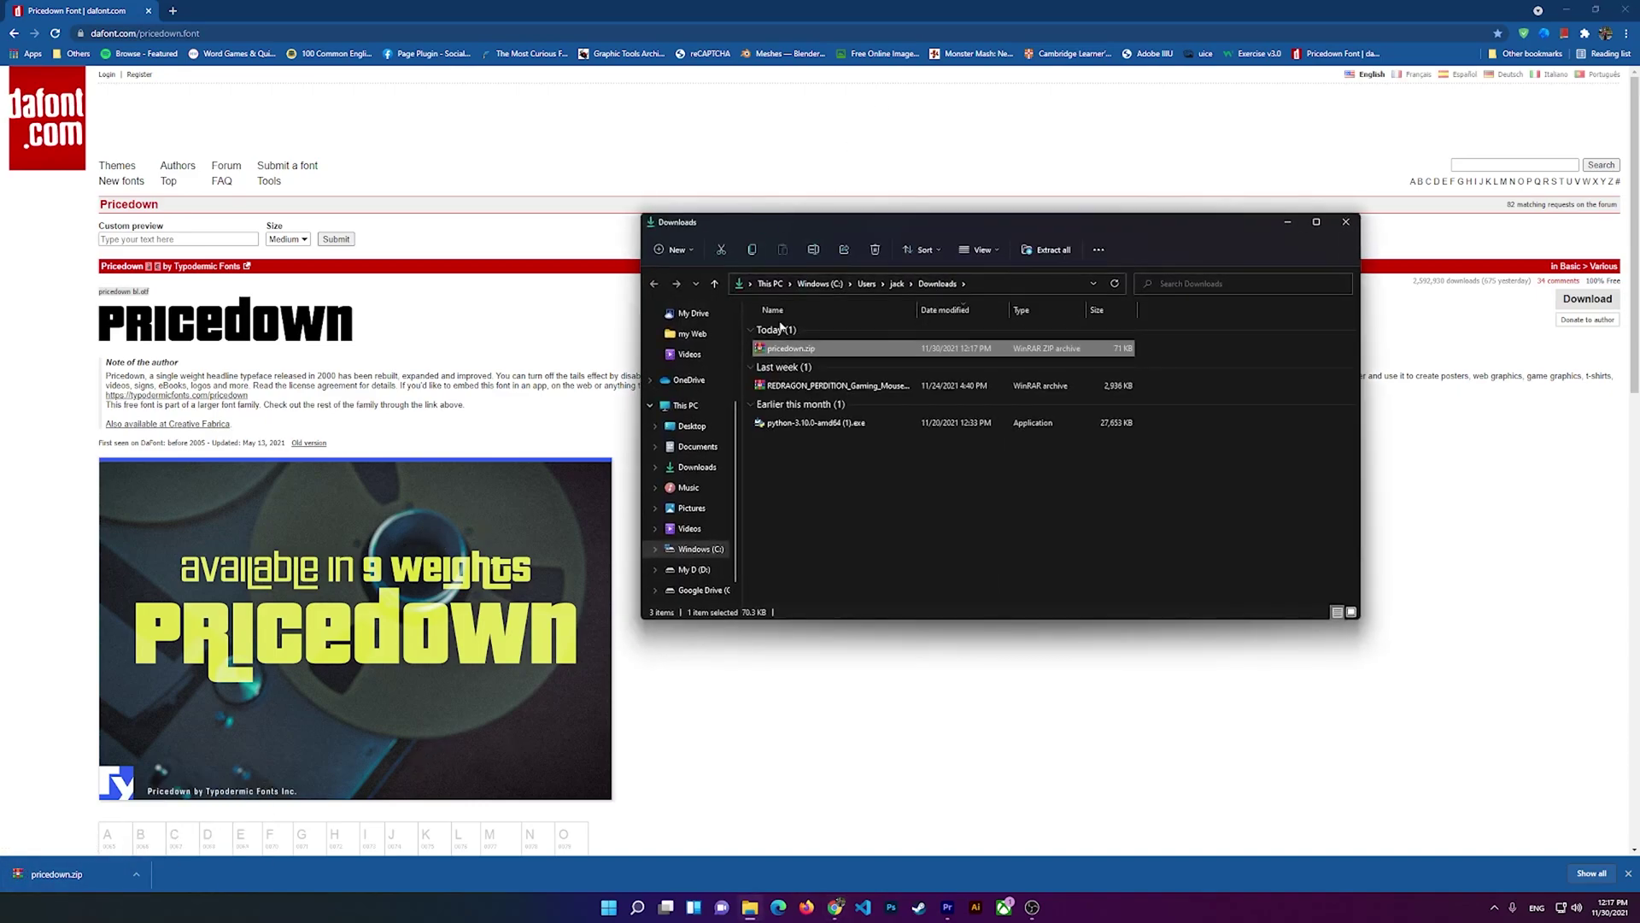
click(1345, 224)
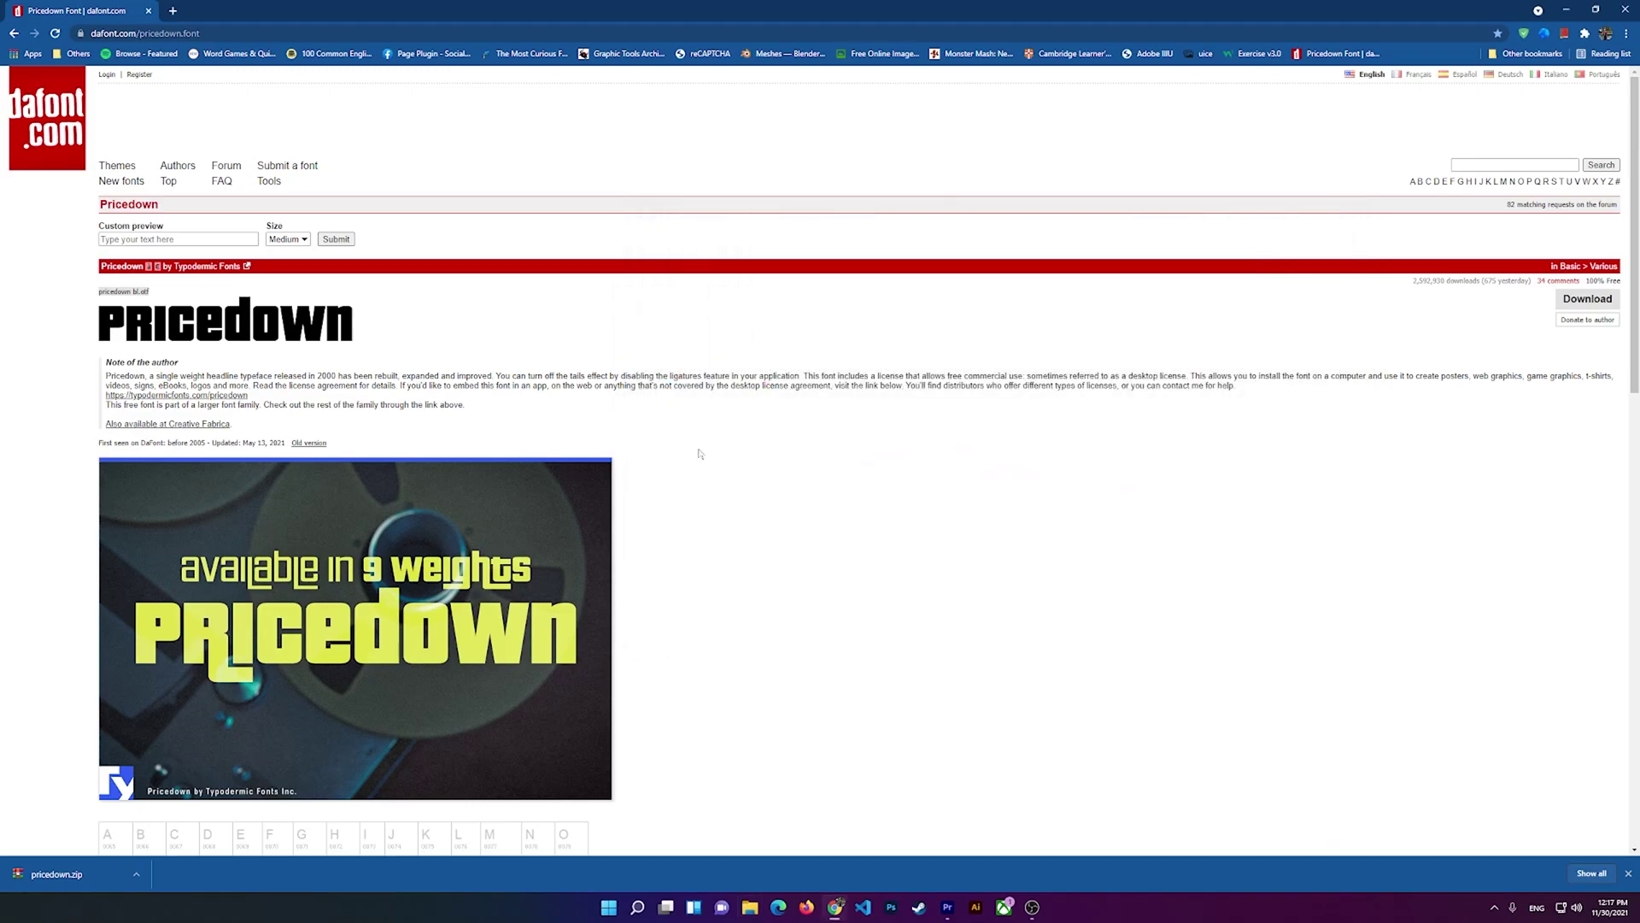
scroll(684, 453, down, 2)
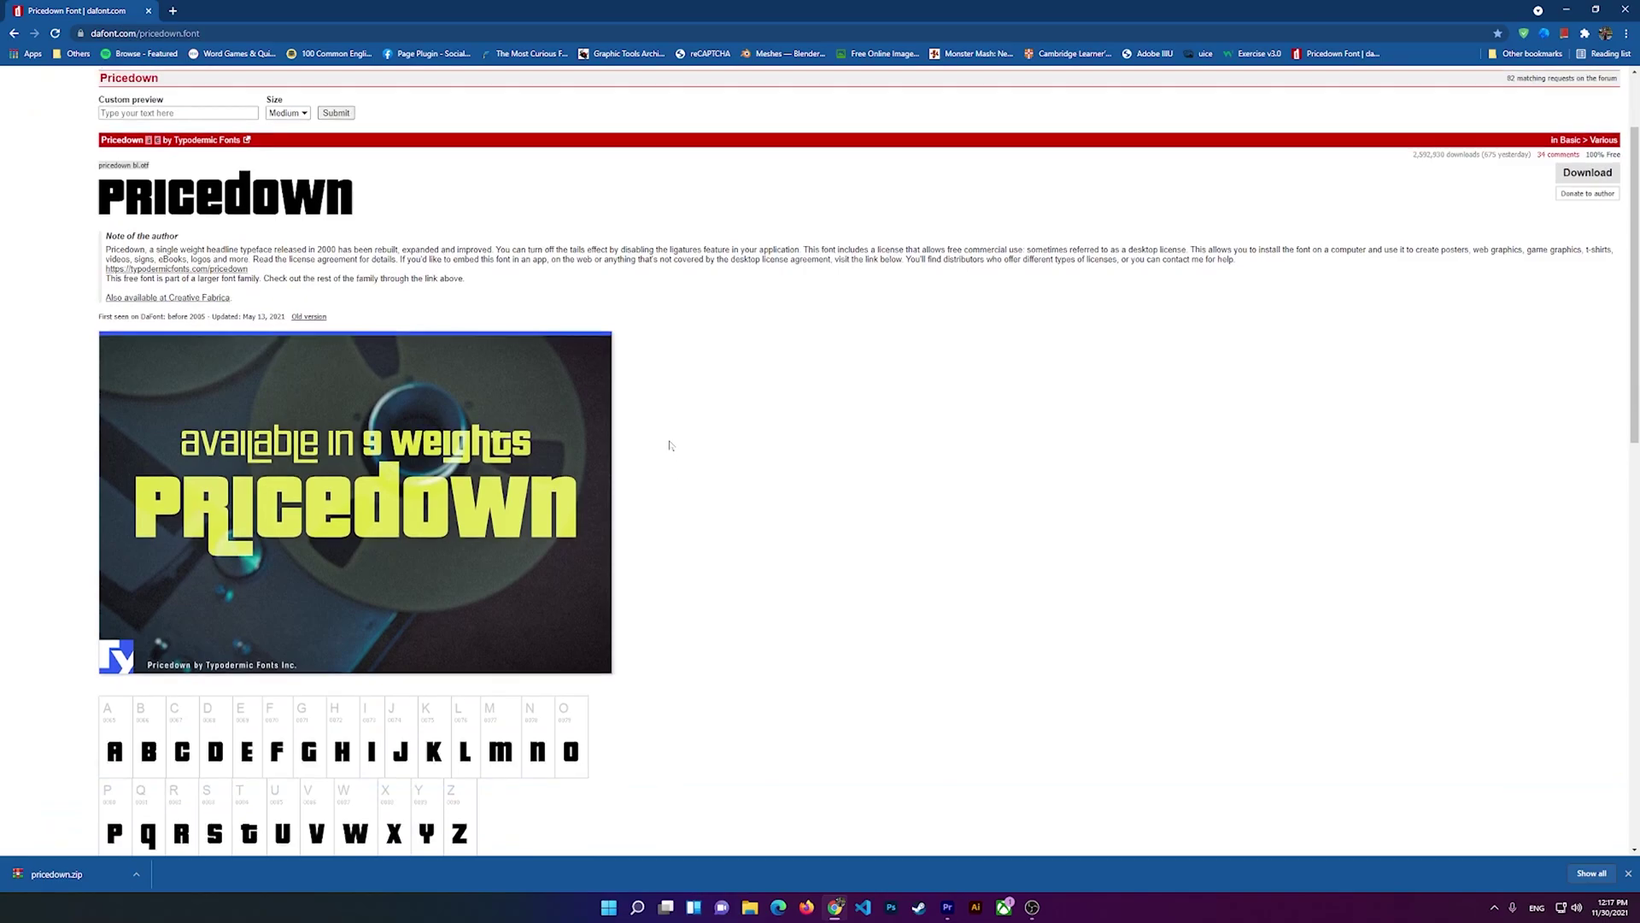
scroll(669, 445, up, 2)
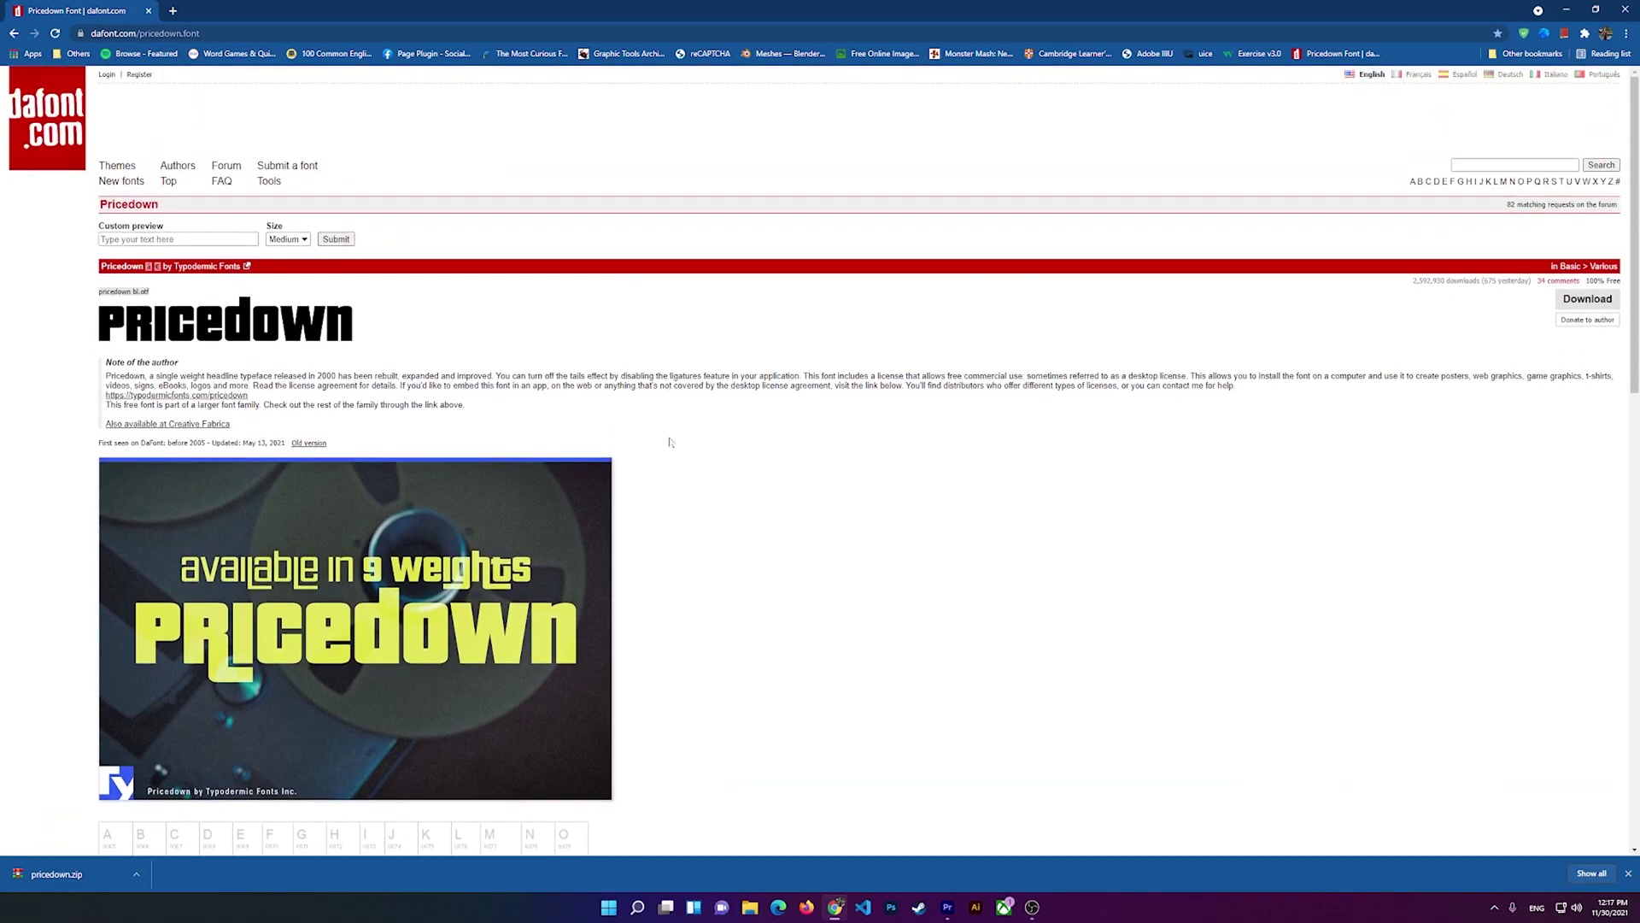
- Close the browser, launch Photoshop, and select the Horizontal Type Tool
click(1626, 10)
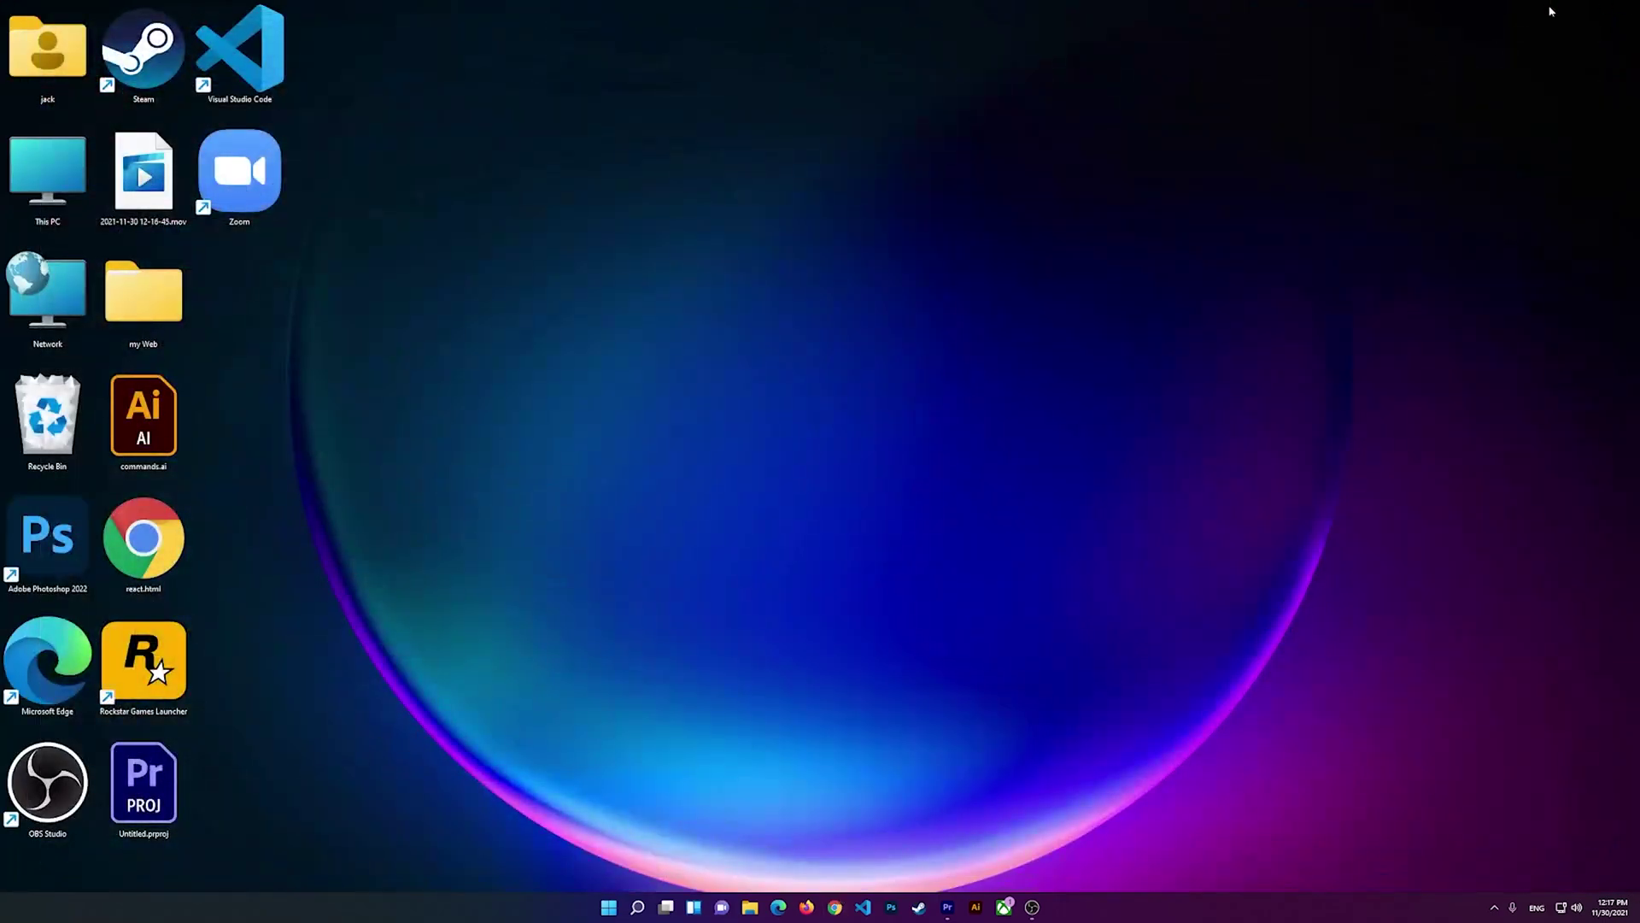
click(891, 907)
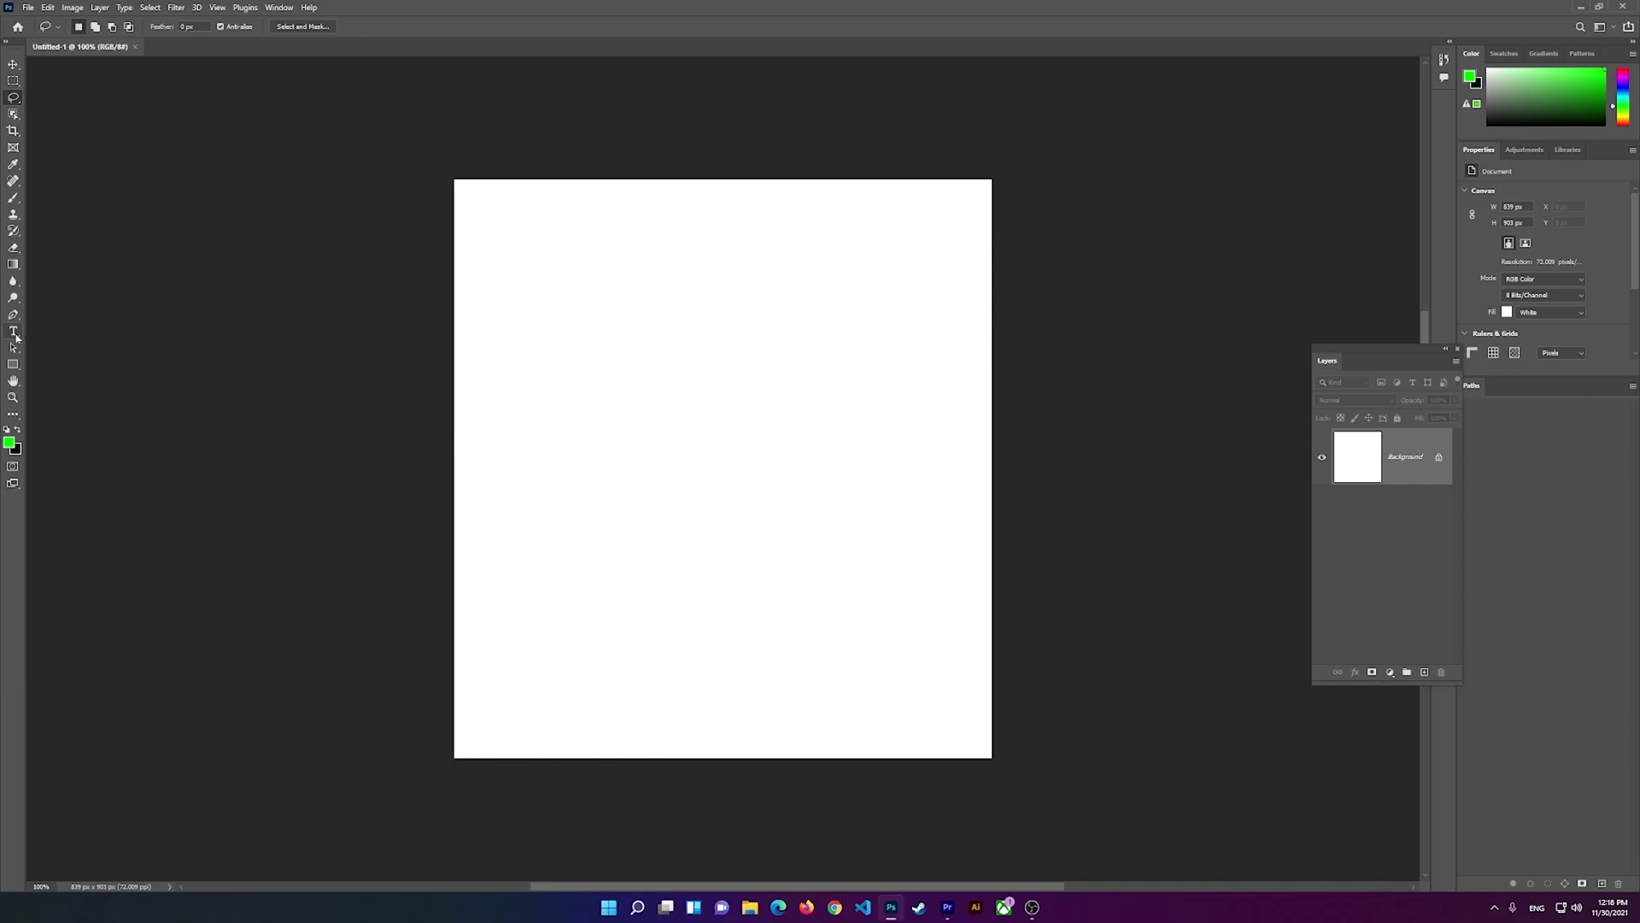
mouse_move(13, 336)
mouse_down()
mouse_move(69, 341)
mouse_move(13, 335)
mouse_move(44, 342)
mouse_up()
- Set the foreground colour to a strong orange in the Color Picker
click(9, 443)
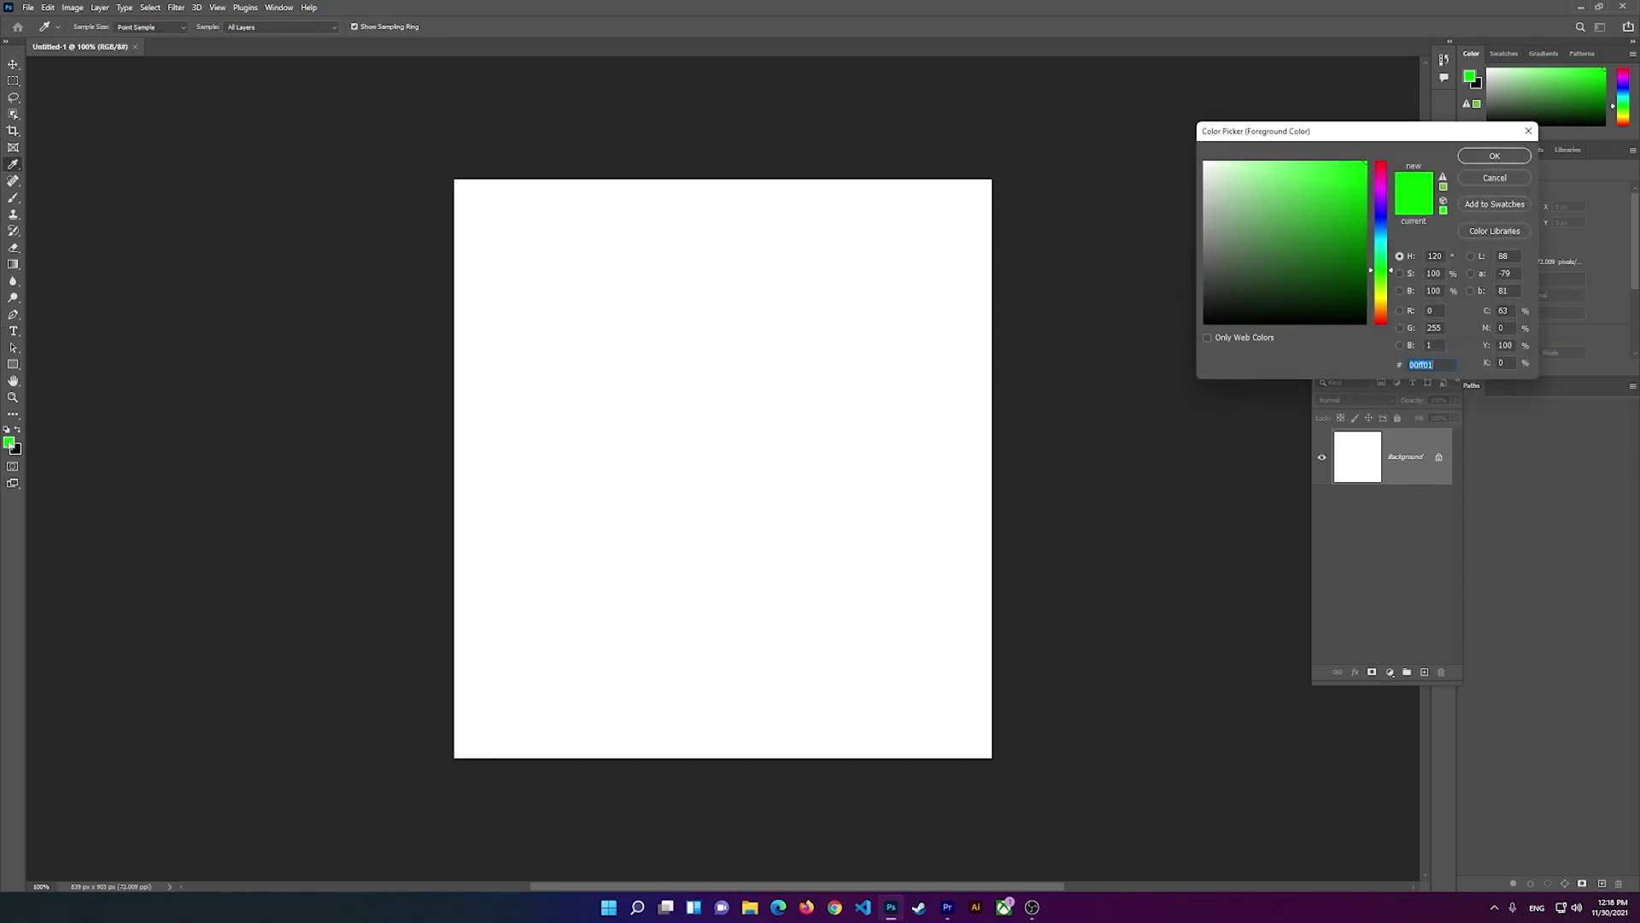
drag(1389, 285, 1386, 306)
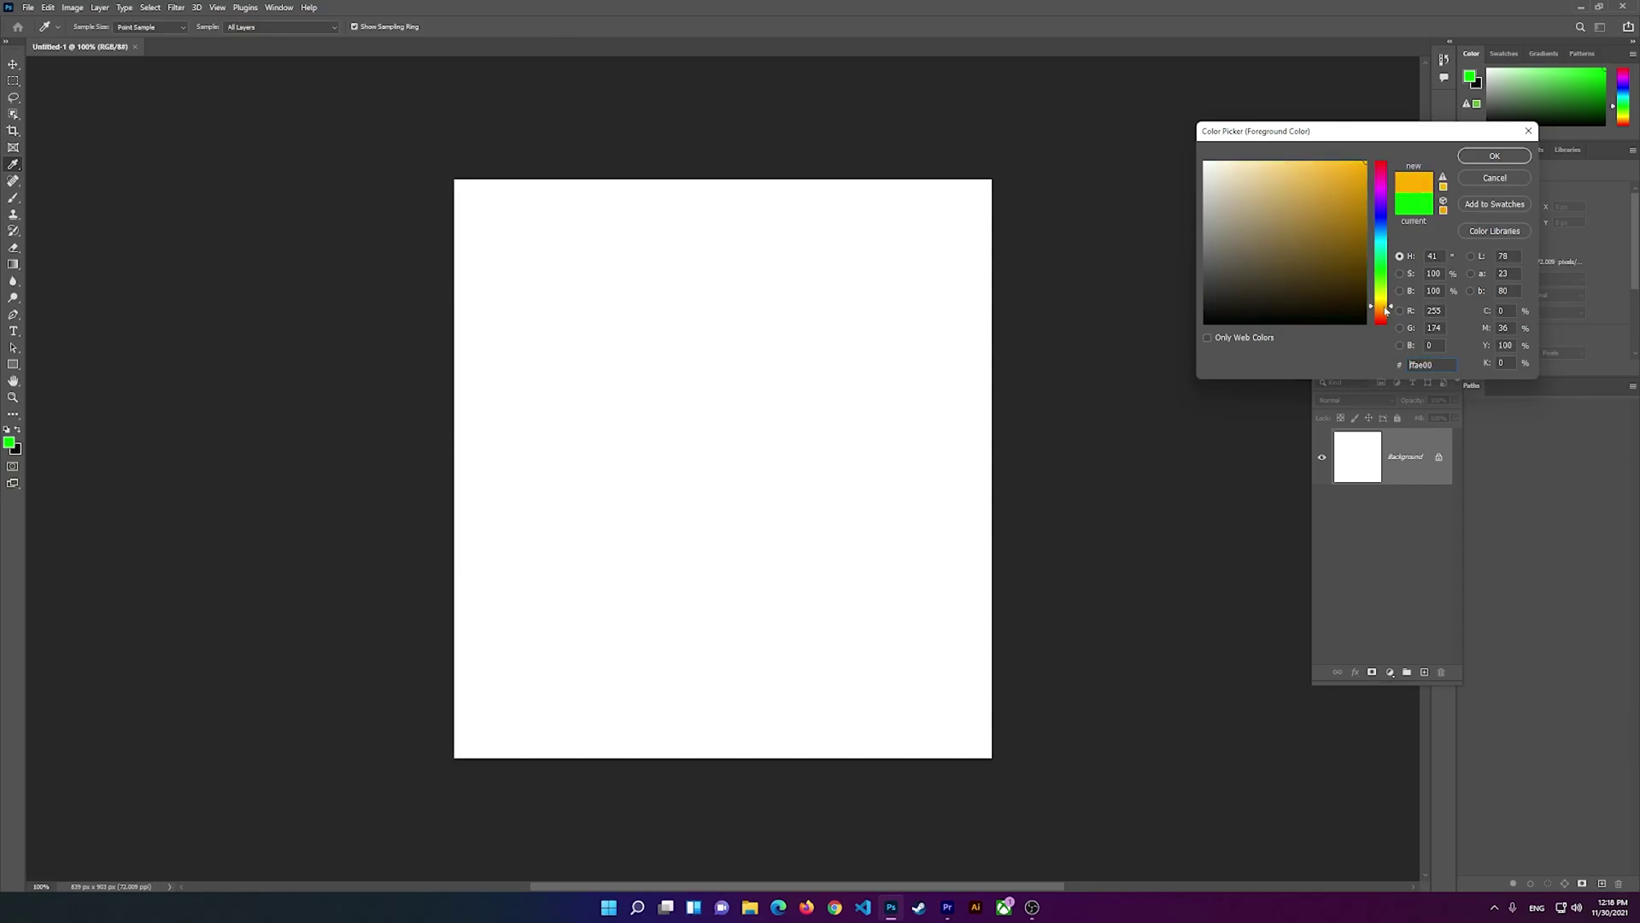
click(1359, 166)
click(1494, 155)
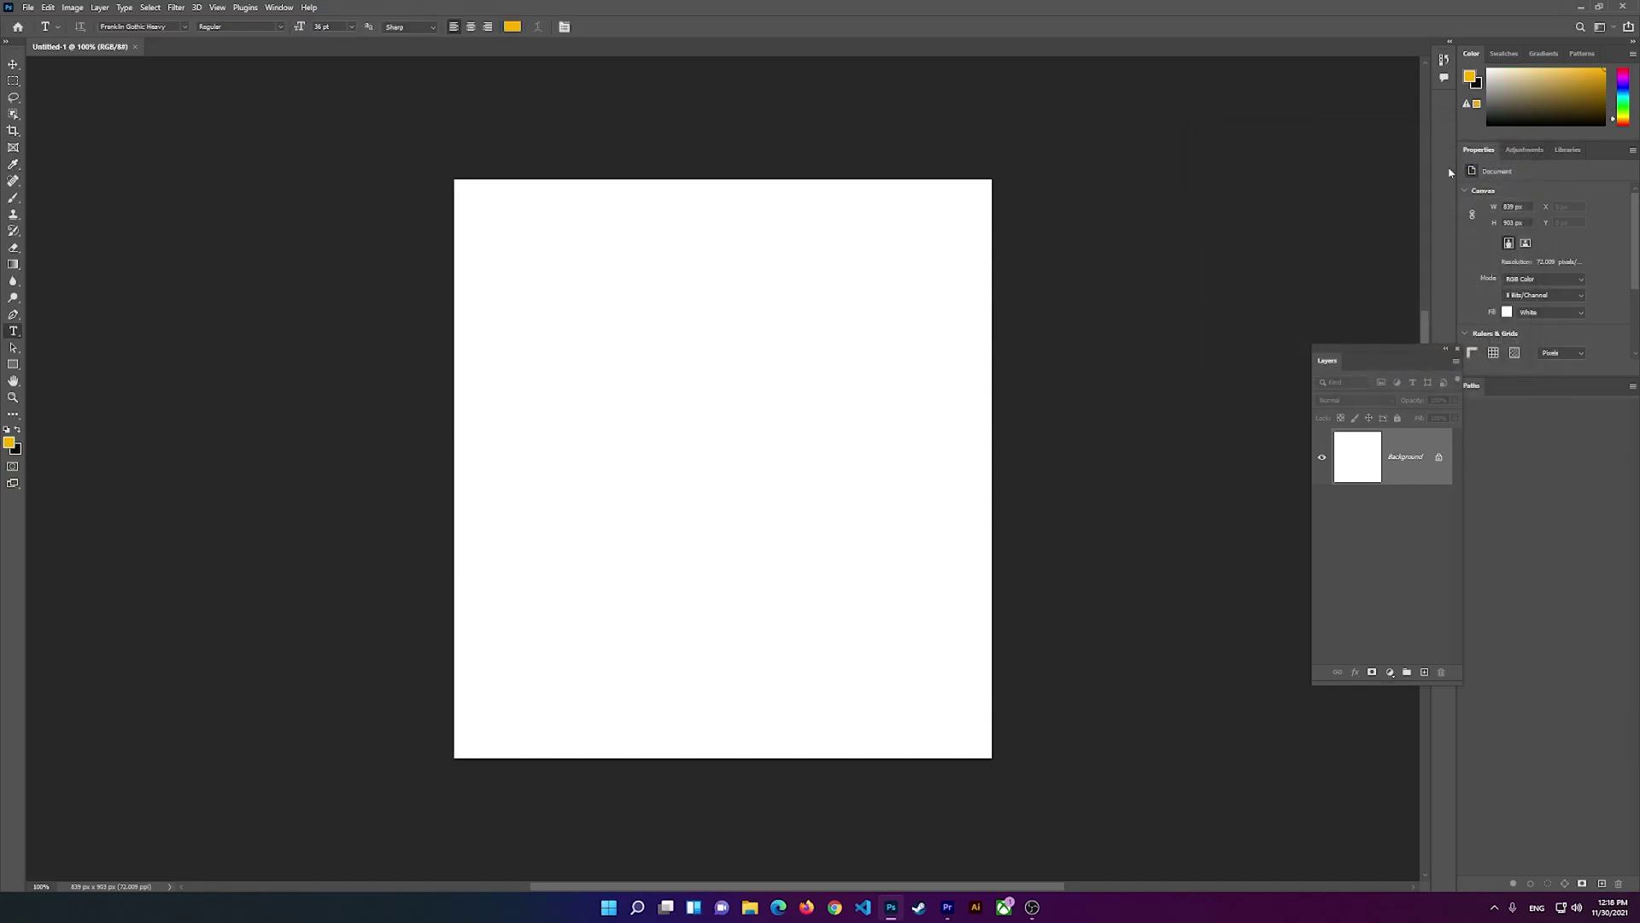
- Type 'grand', 'Theft' and 'Auto V' on three lines on the canvas
click(593, 352)
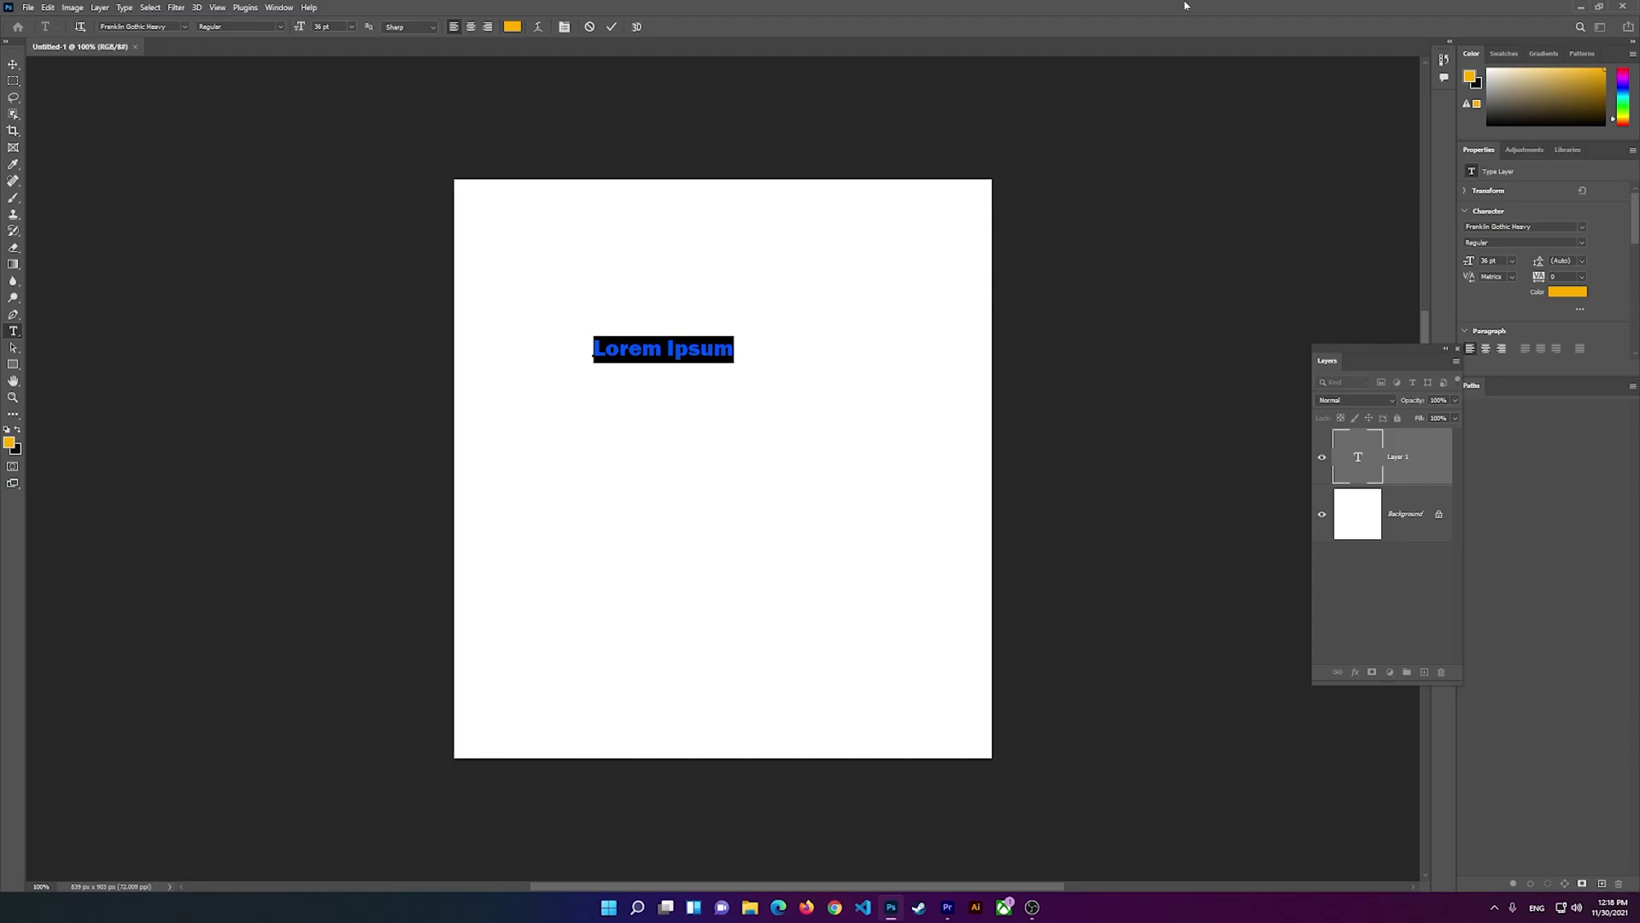
text(g)
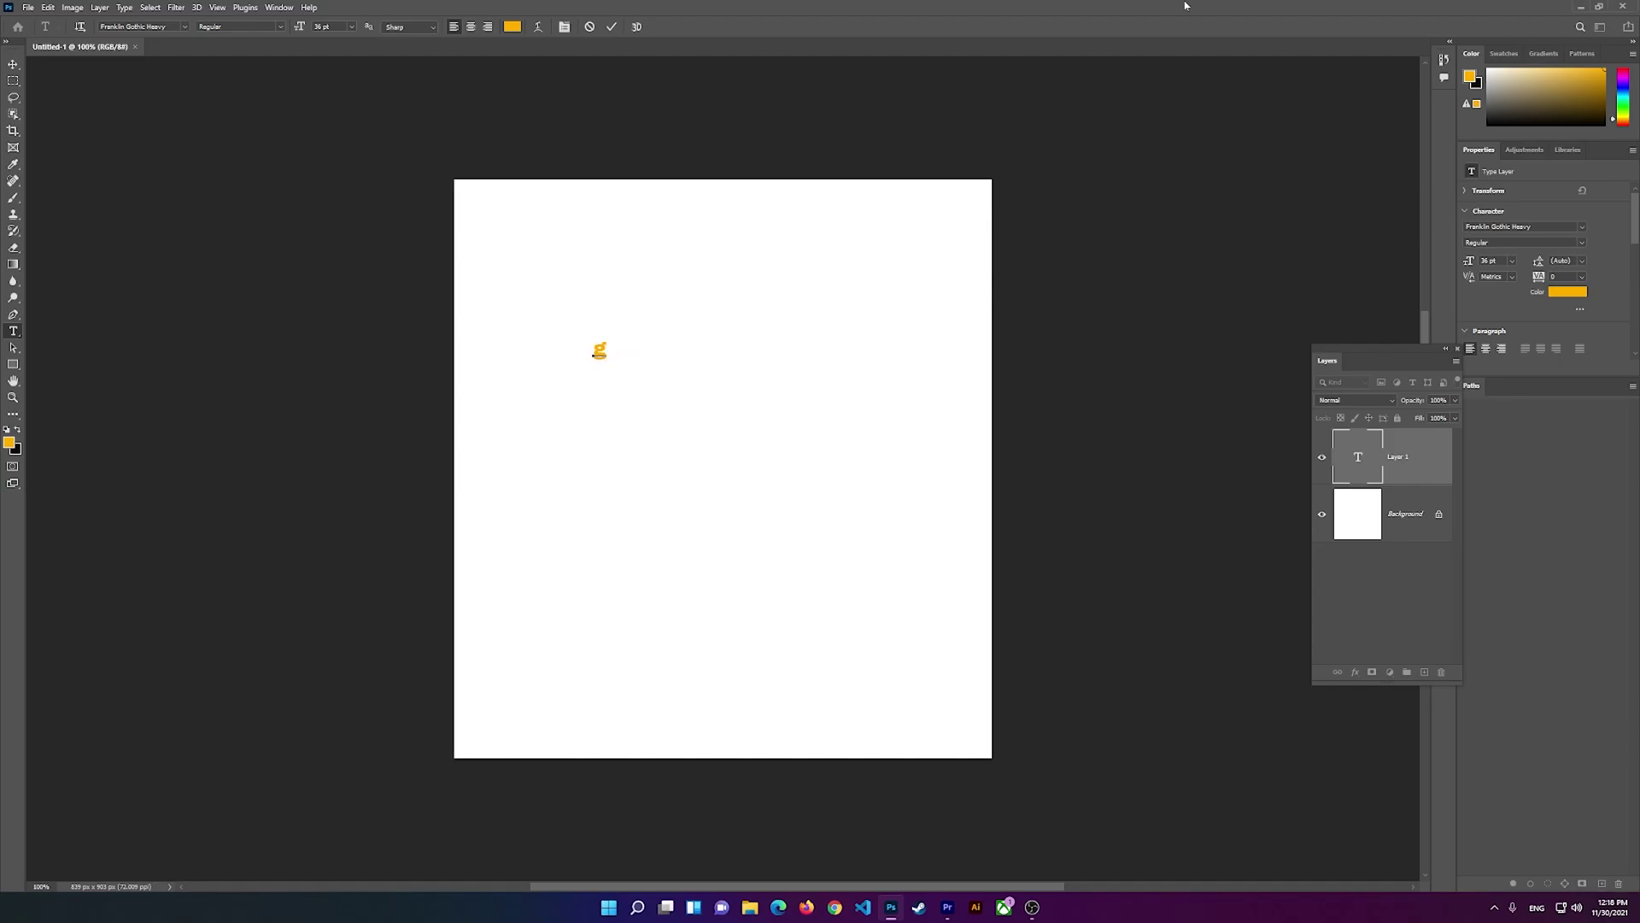
text(randTH)
key(BackSpace)
key(BackSpace)
key(Return)
text(Theft)
key(Return)
text(Auti)
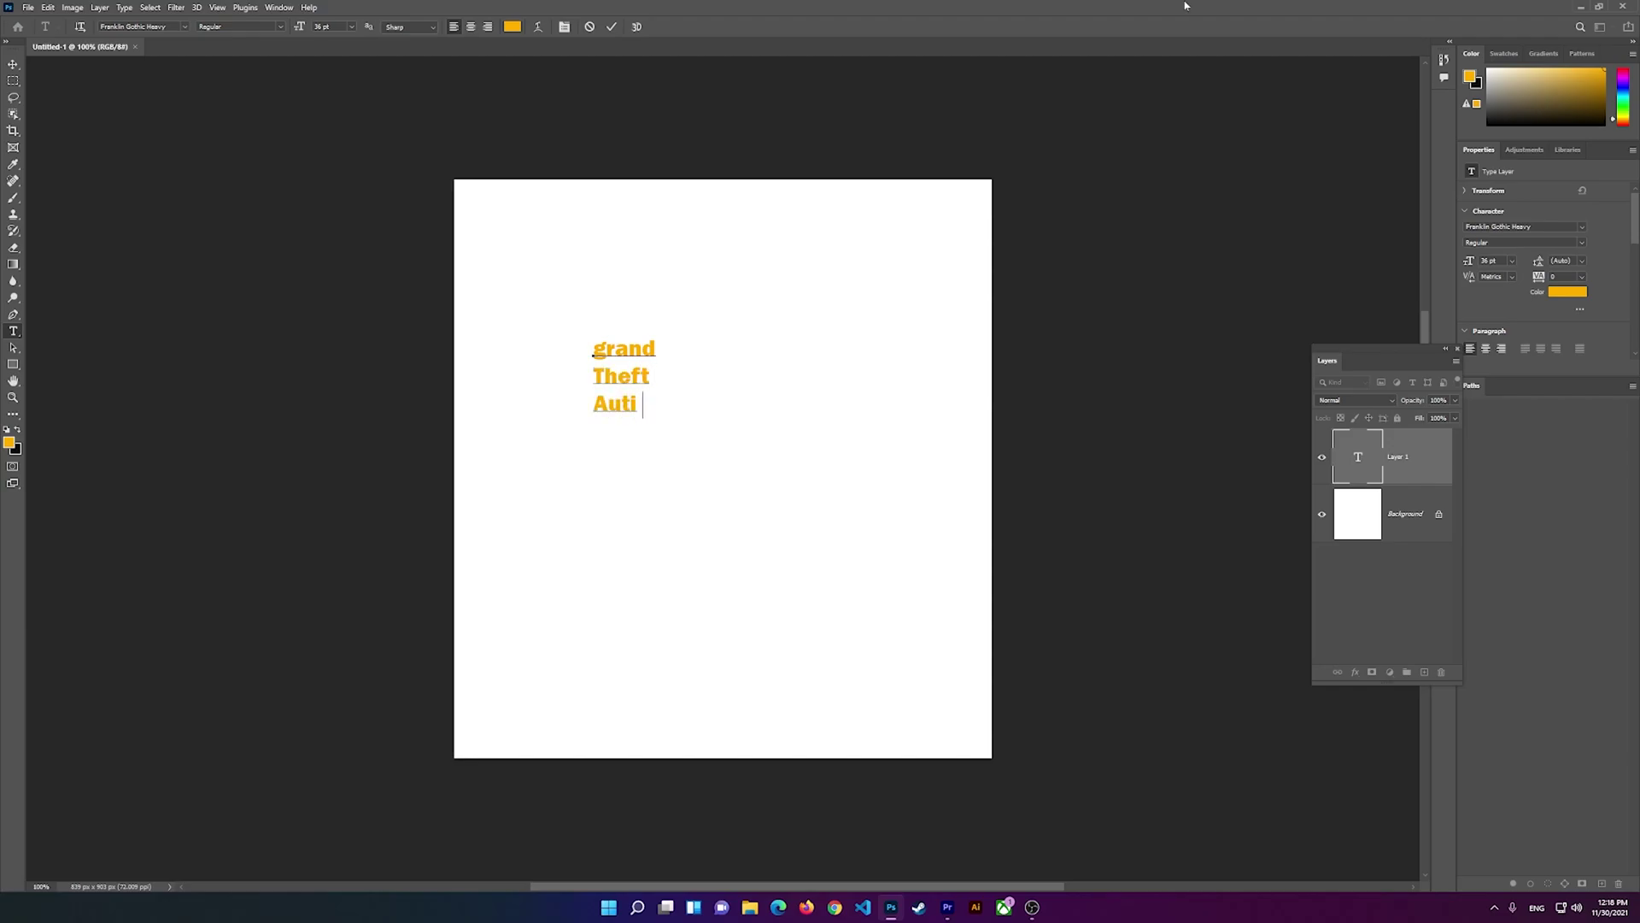
key(BackSpace)
key(BackSpace)
text(o V)
scroll(552, 511, up, 5)
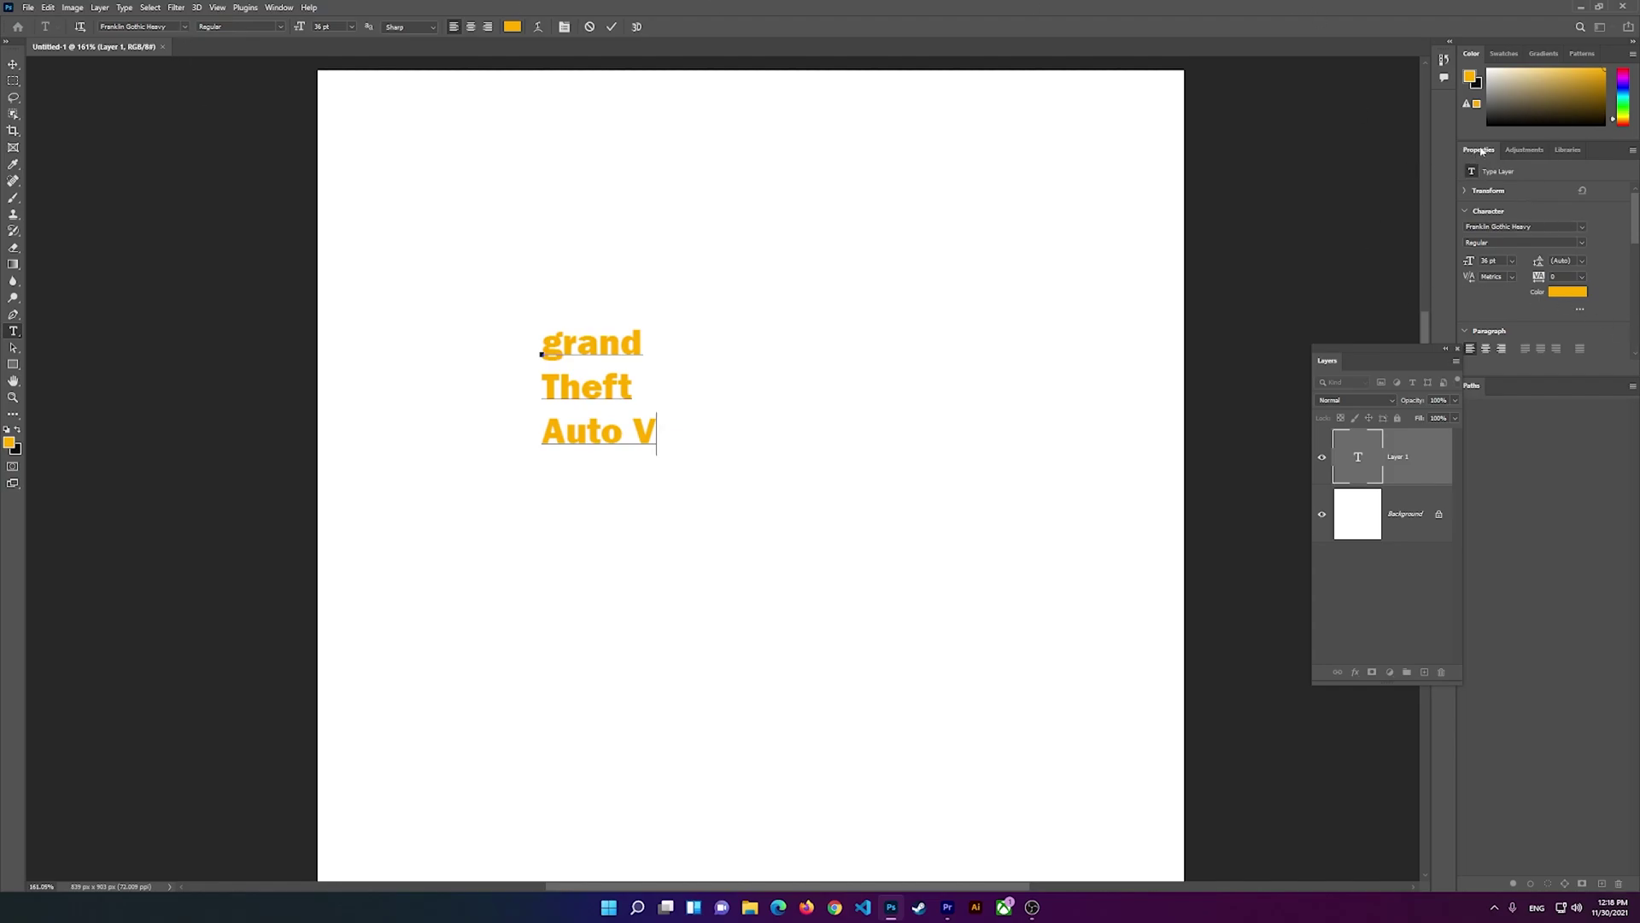
- Commit the text, search the font list for 'price', and apply Pricedown Black
click(281, 7)
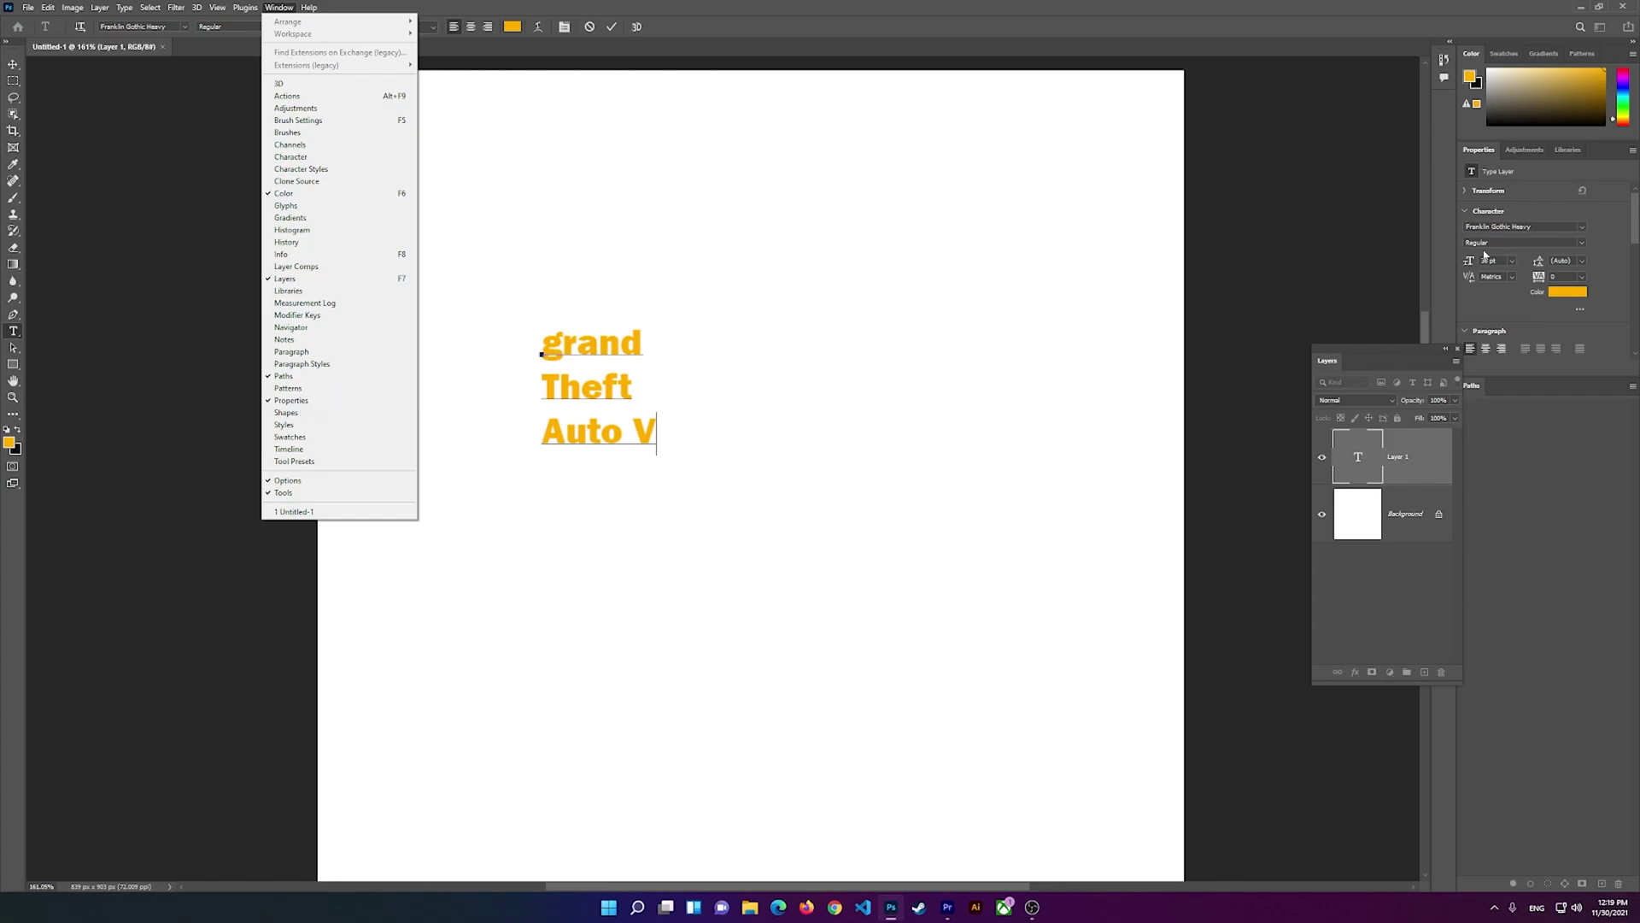
key(Escape)
key(Escape)
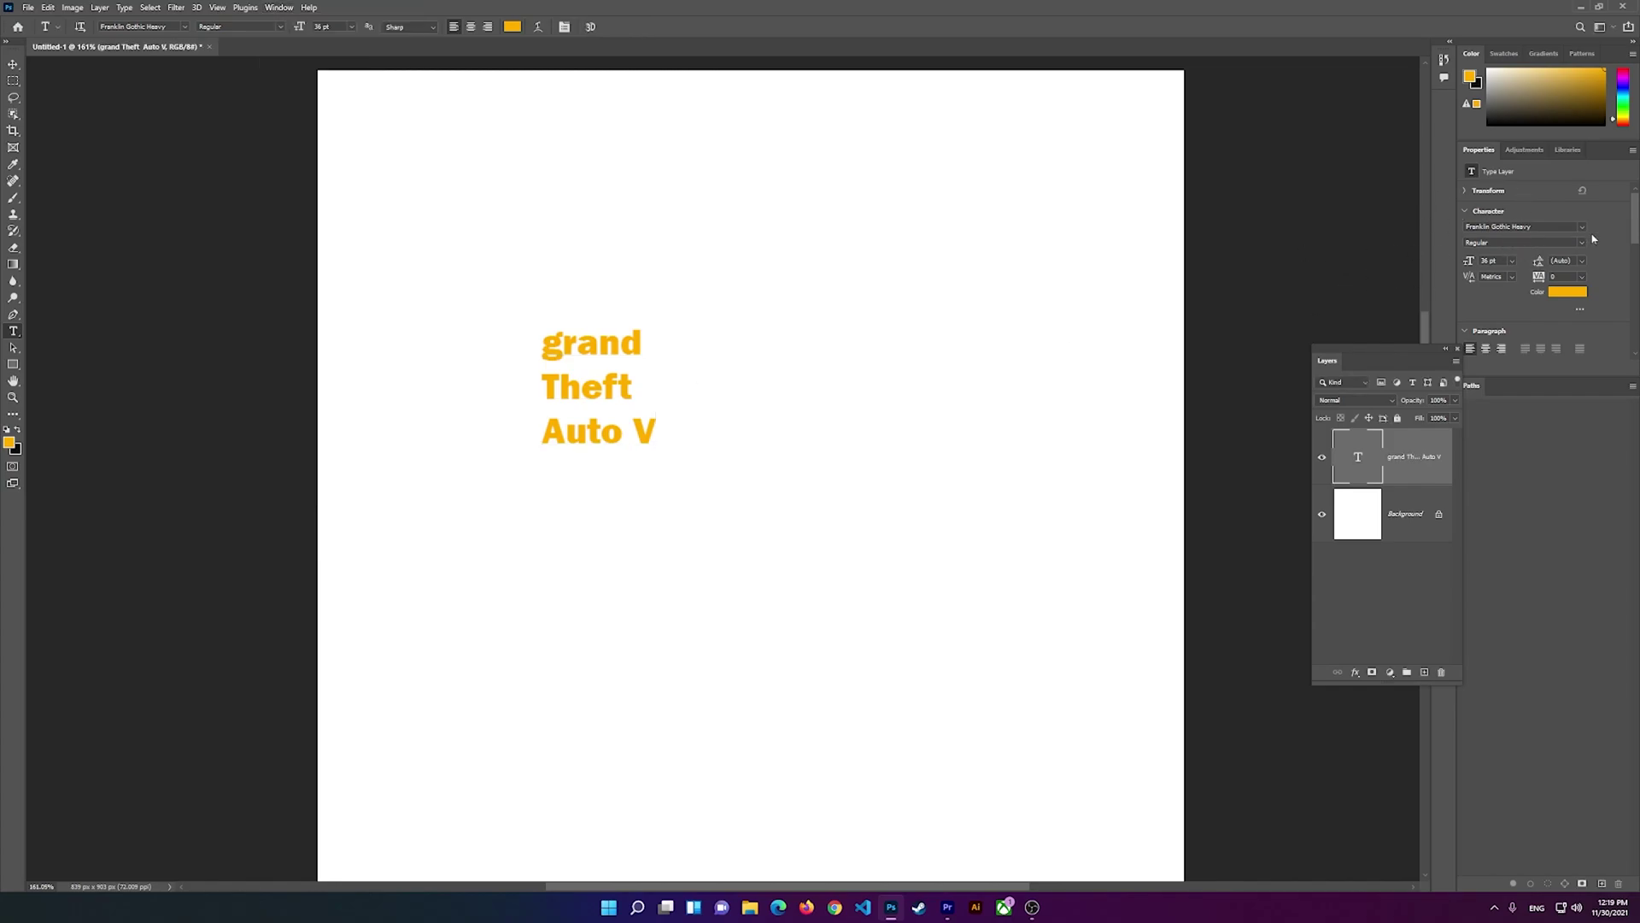
click(1582, 229)
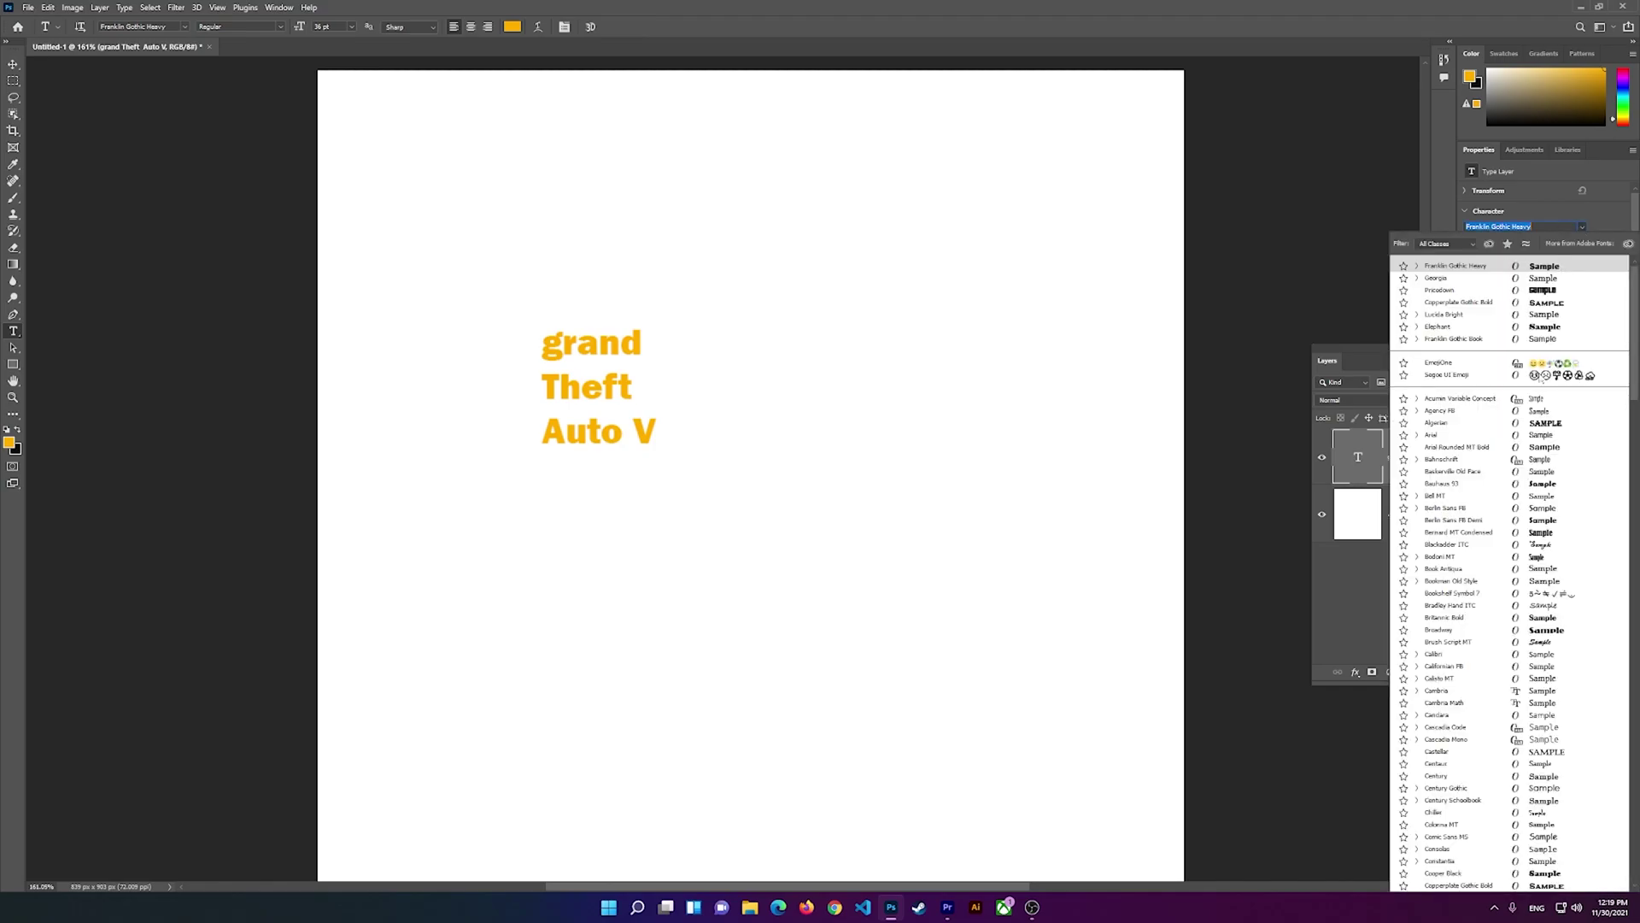
text(r)
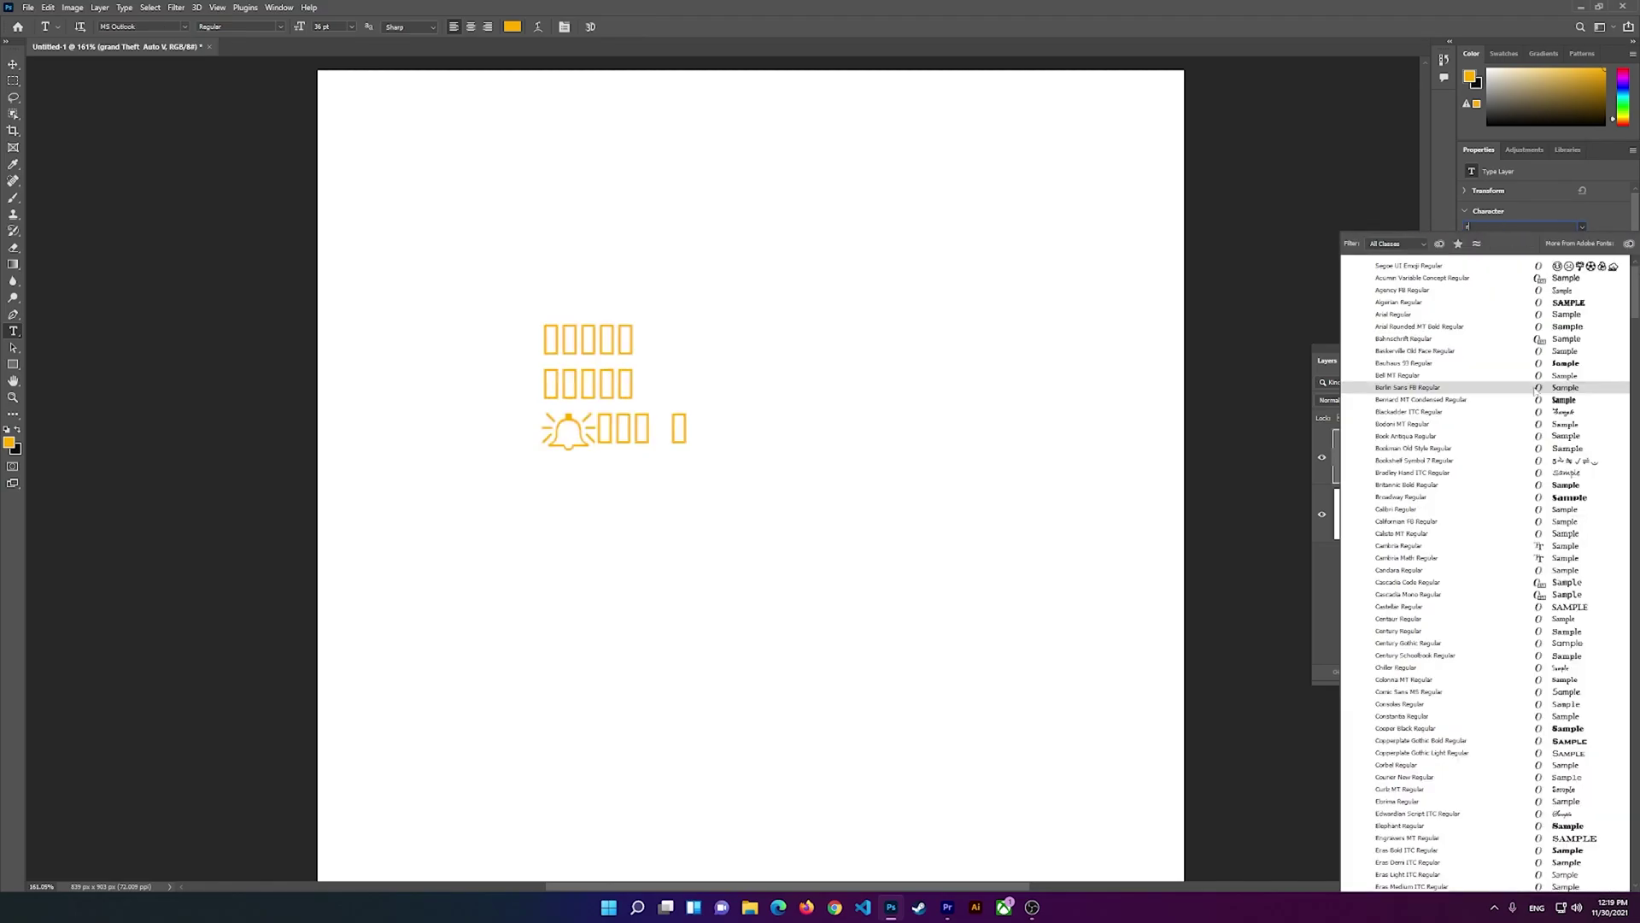
key(BackSpace)
text(p)
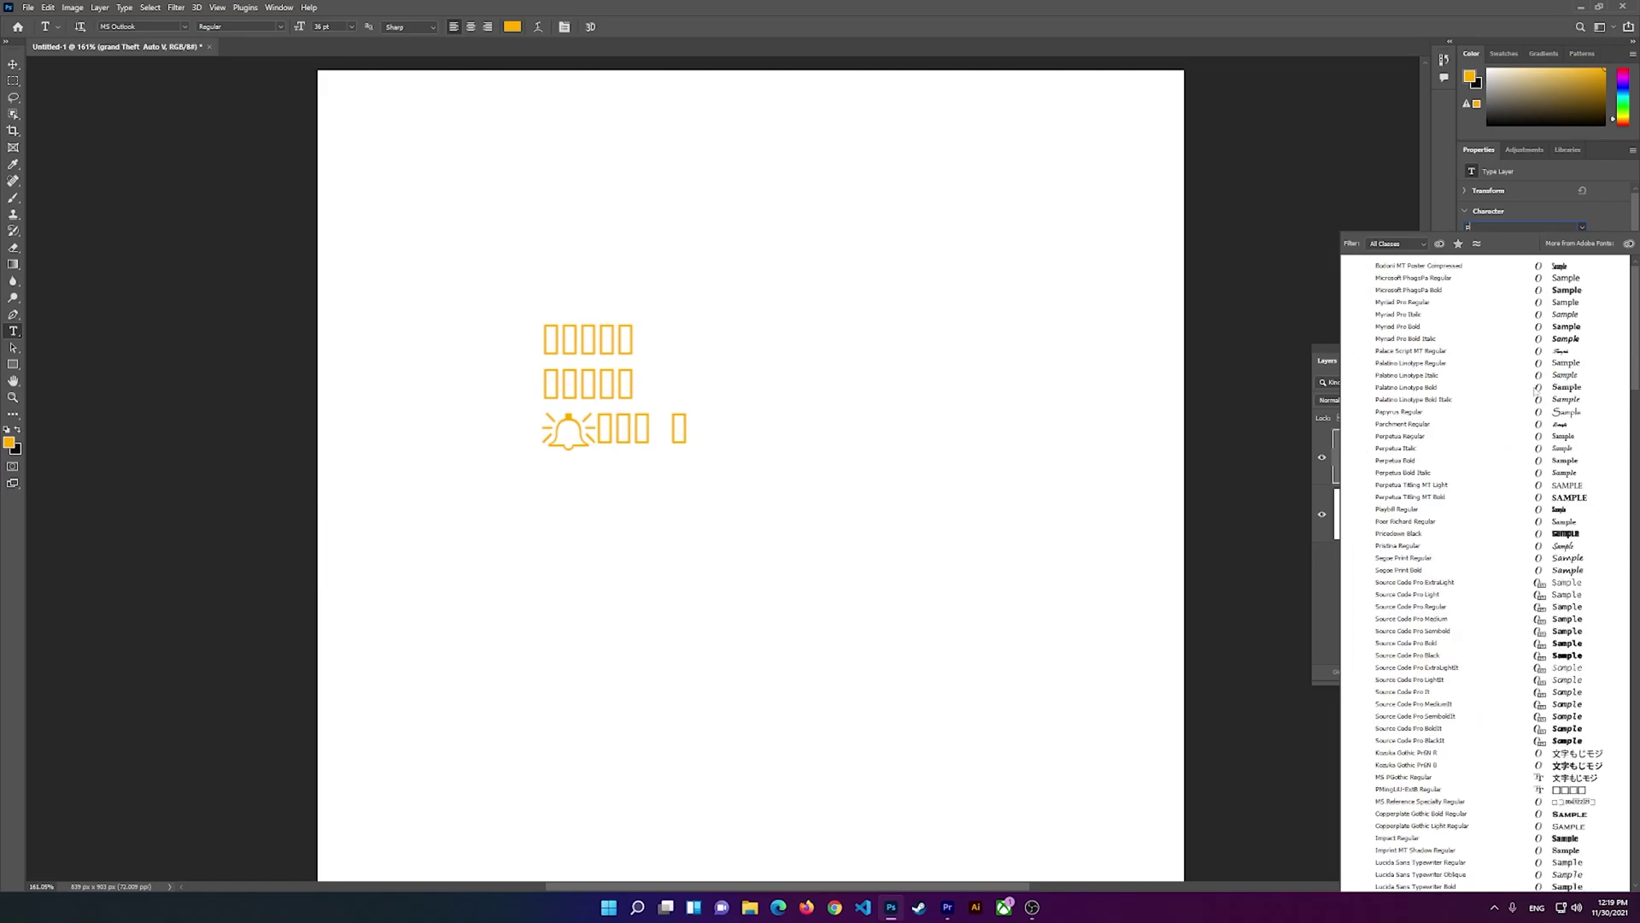
text(ricce)
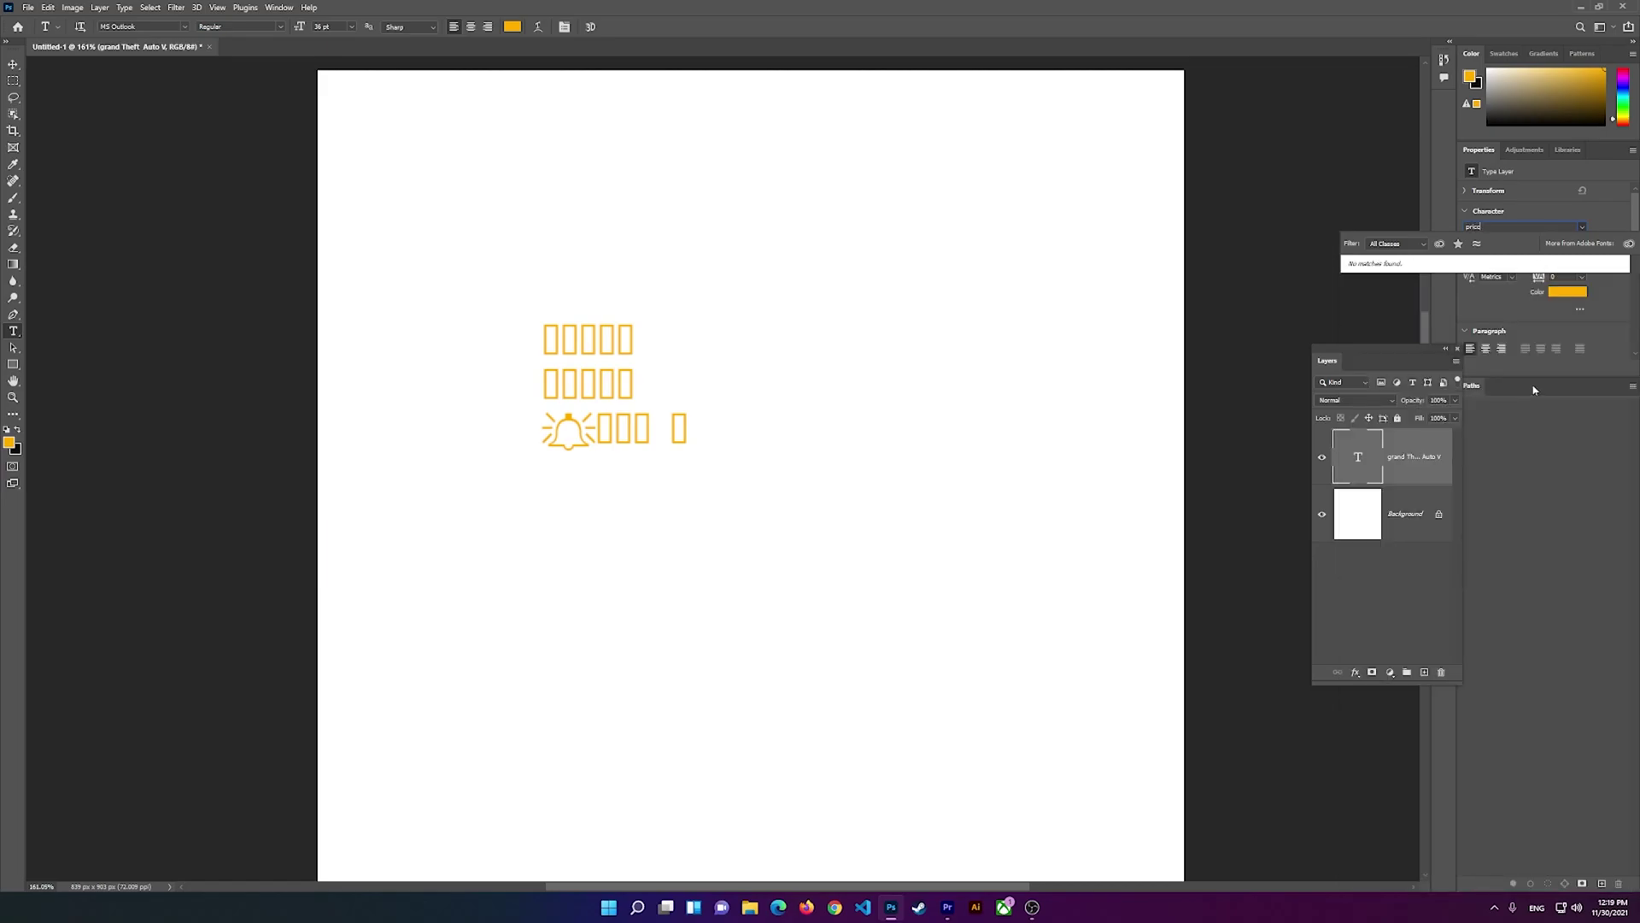
key(BackSpace)
click(1405, 271)
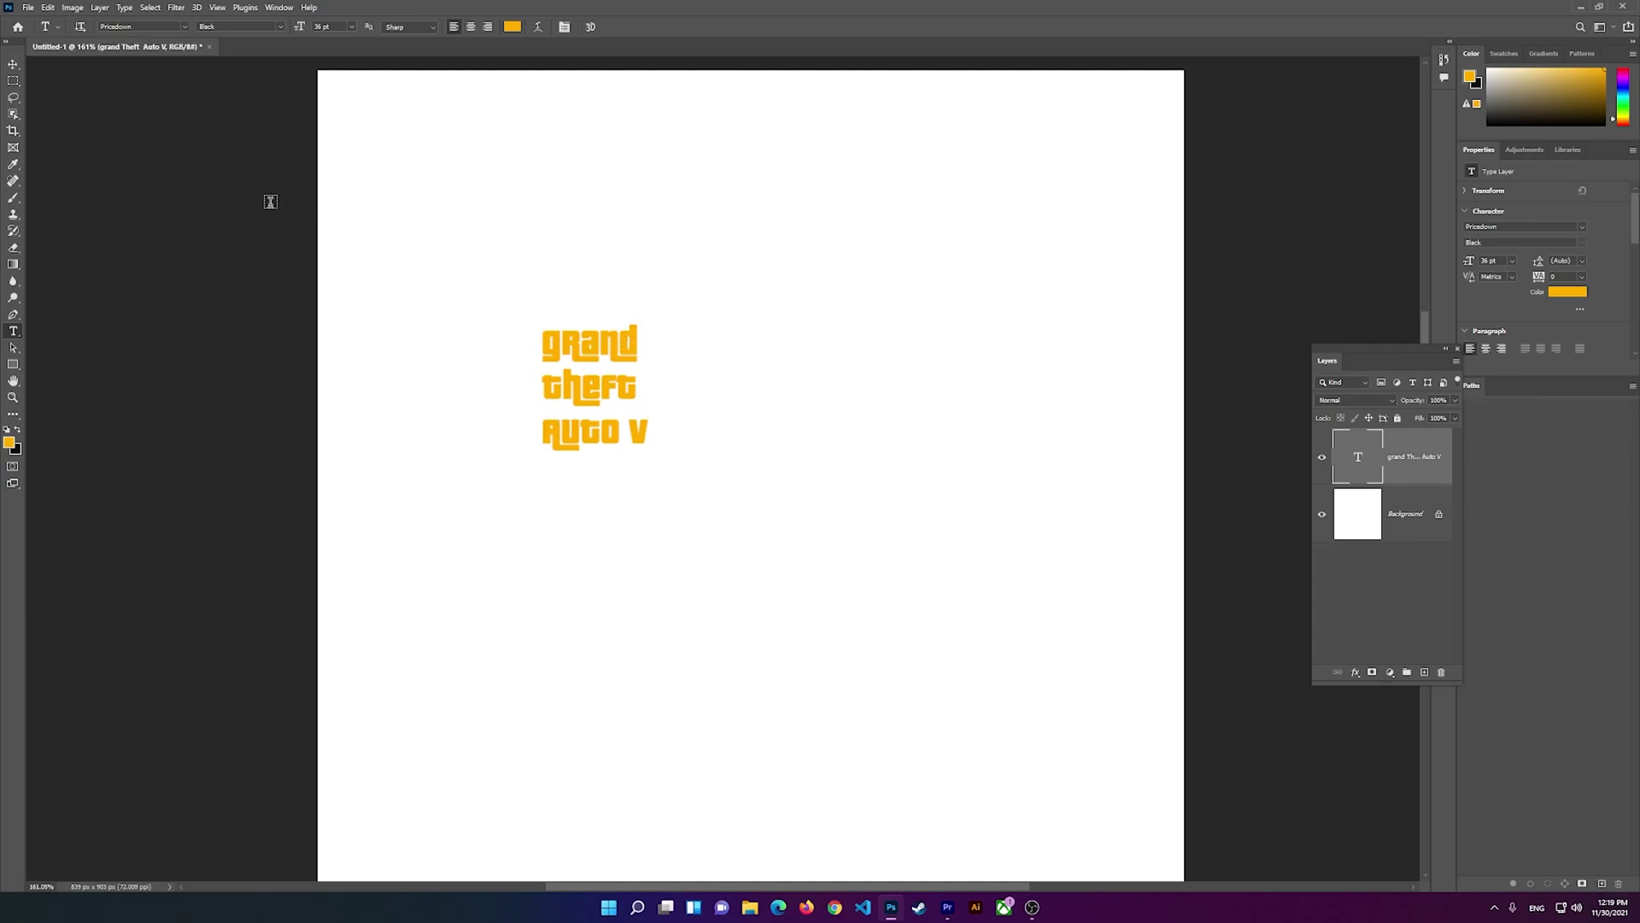
- Free Transform the title up to about 161.6 pt and move it lower-left
click(13, 98)
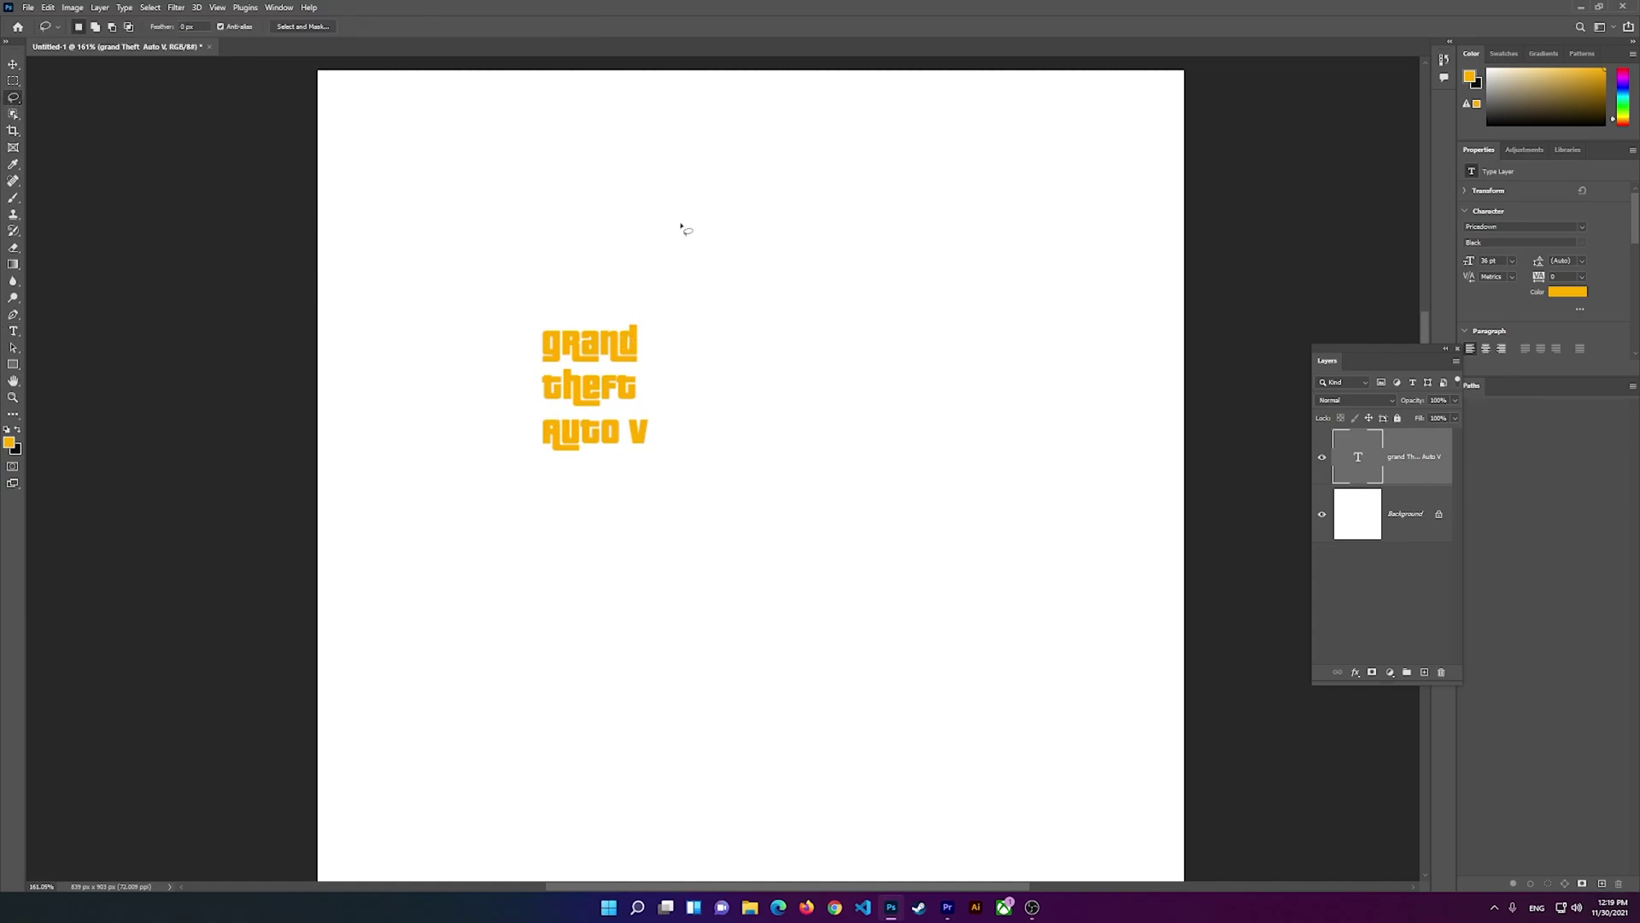
scroll(683, 229, down, 3)
right_click(612, 351)
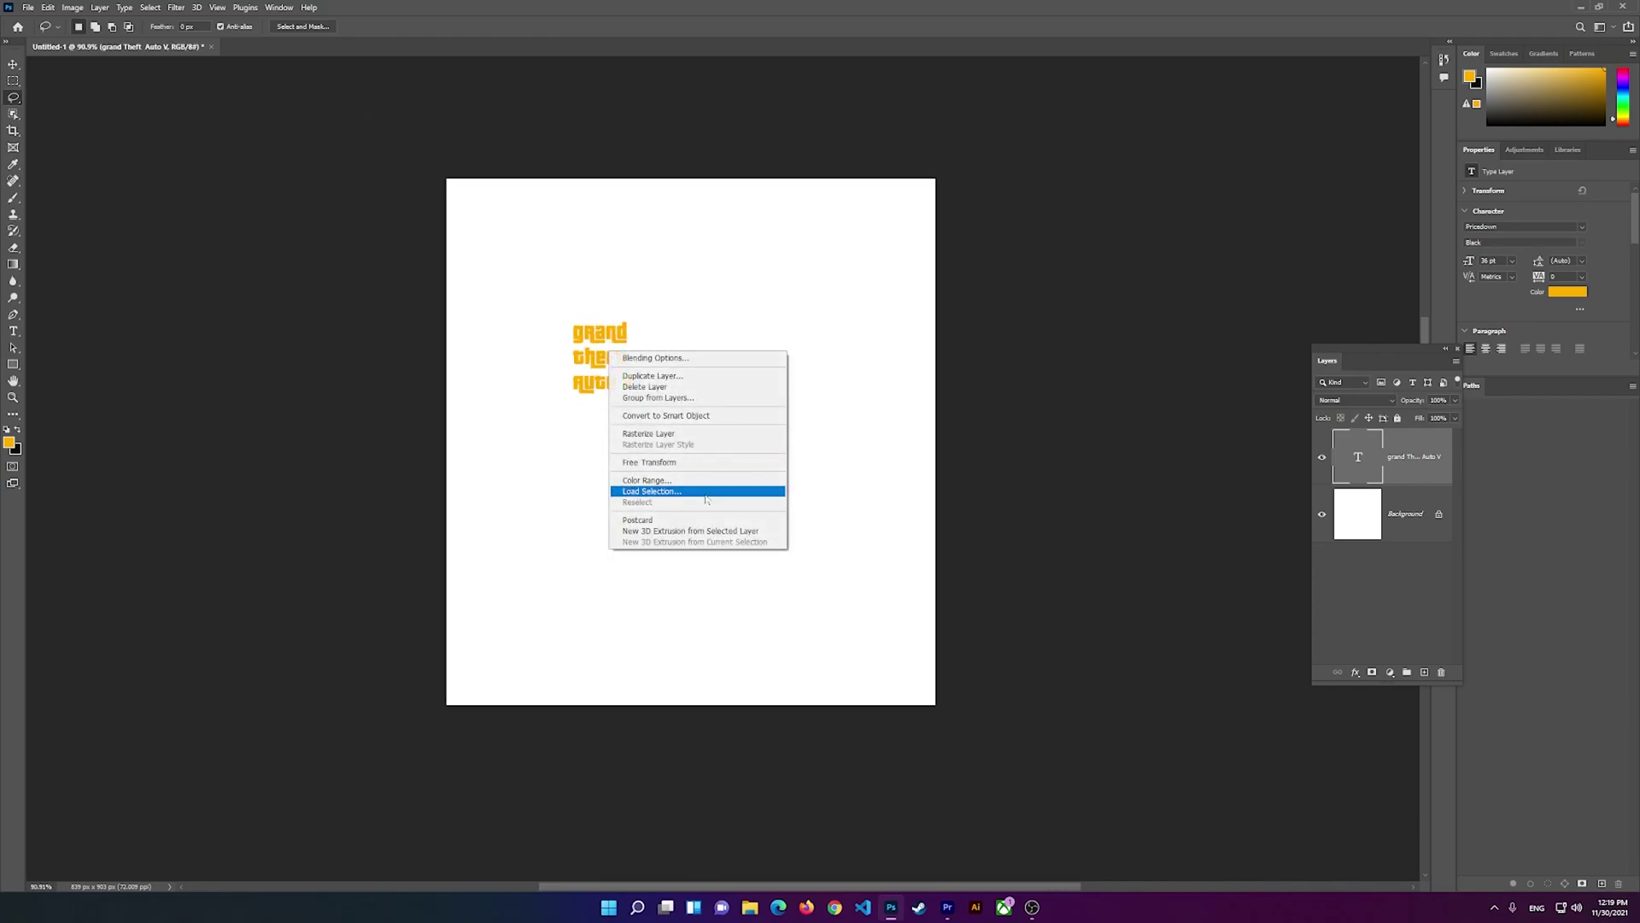
click(684, 462)
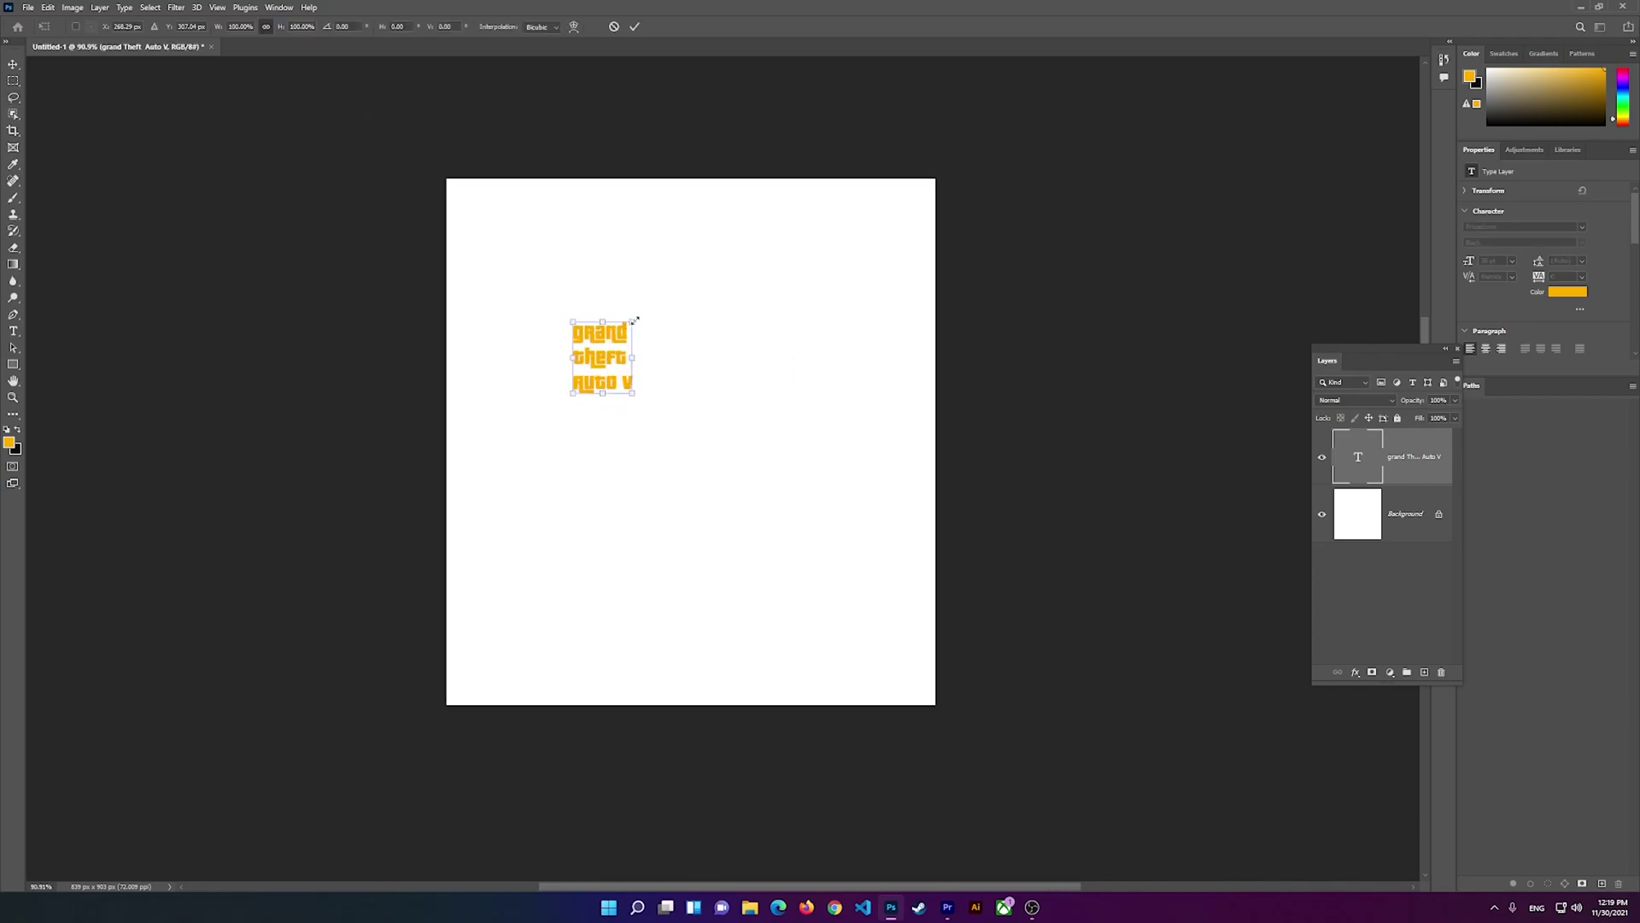
drag(636, 320, 842, 65)
mouse_move(768, 209)
mouse_down()
mouse_move(696, 351)
mouse_move(747, 423)
mouse_up()
click(634, 27)
- Select all the title characters and change their colour from orange to dark green
key(l)
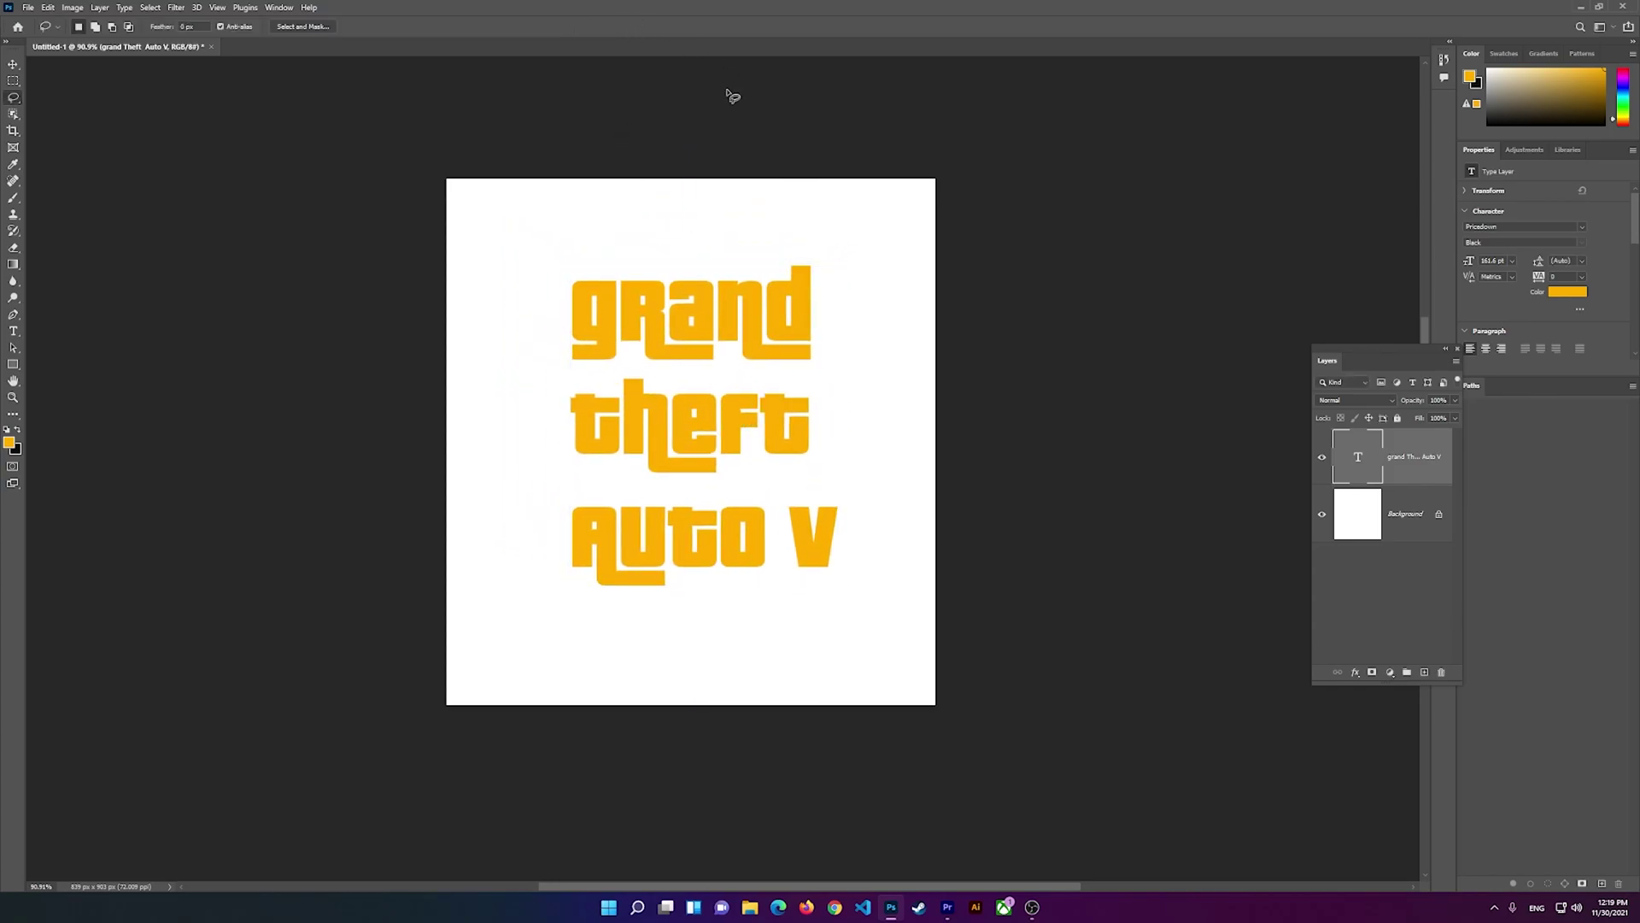
key(t)
click(718, 312)
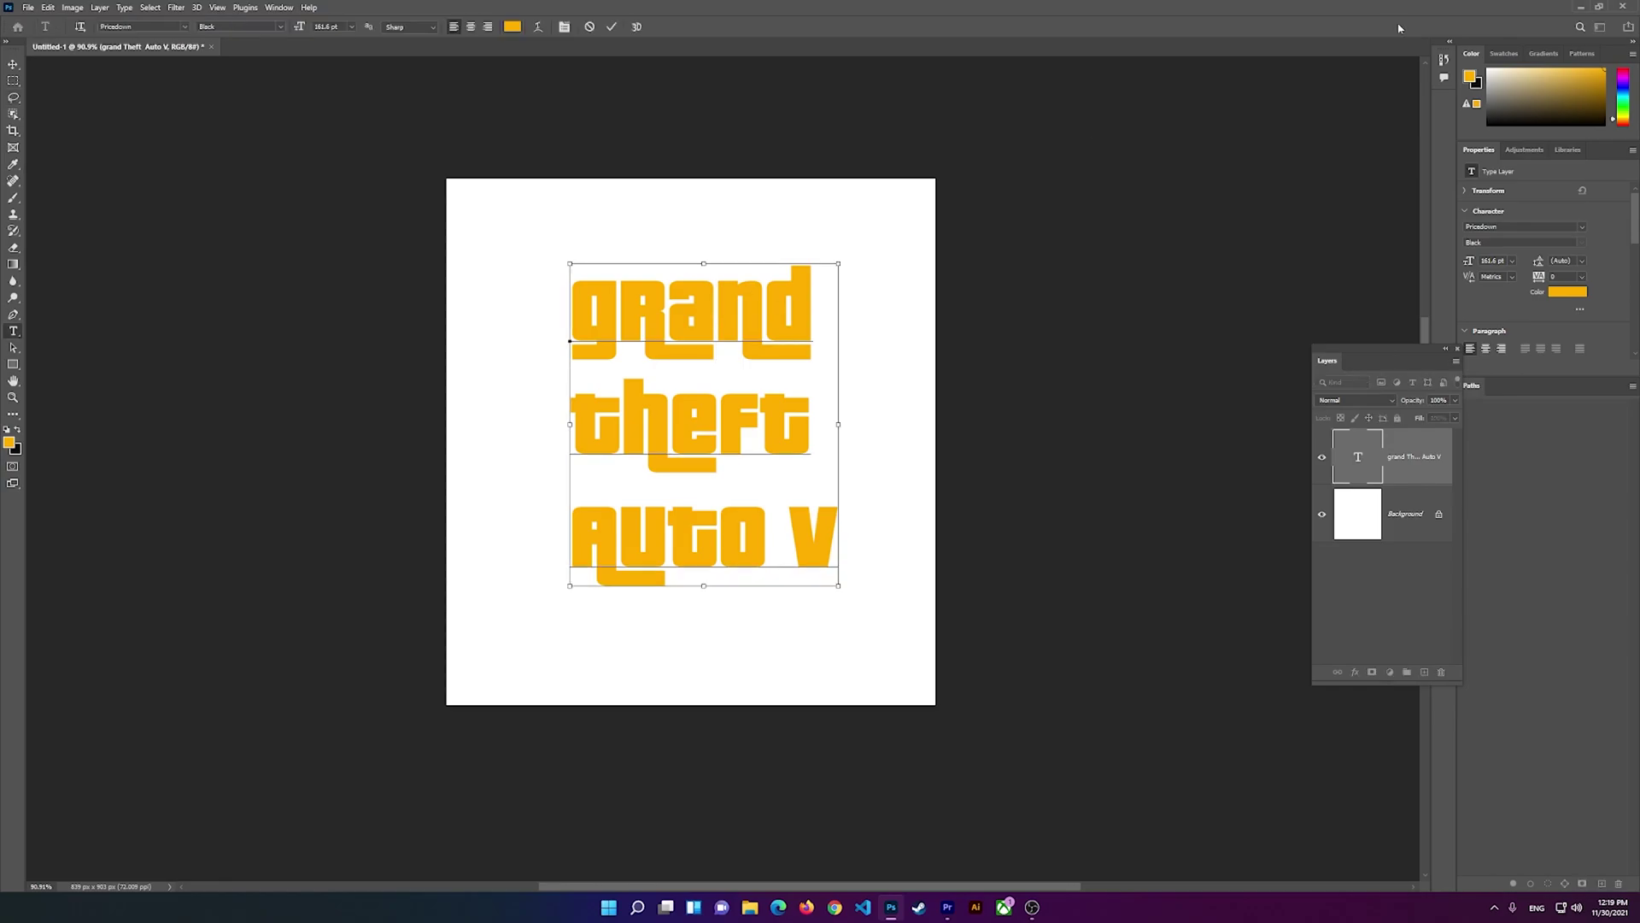
key(ctrl+a)
drag(1620, 112, 1625, 107)
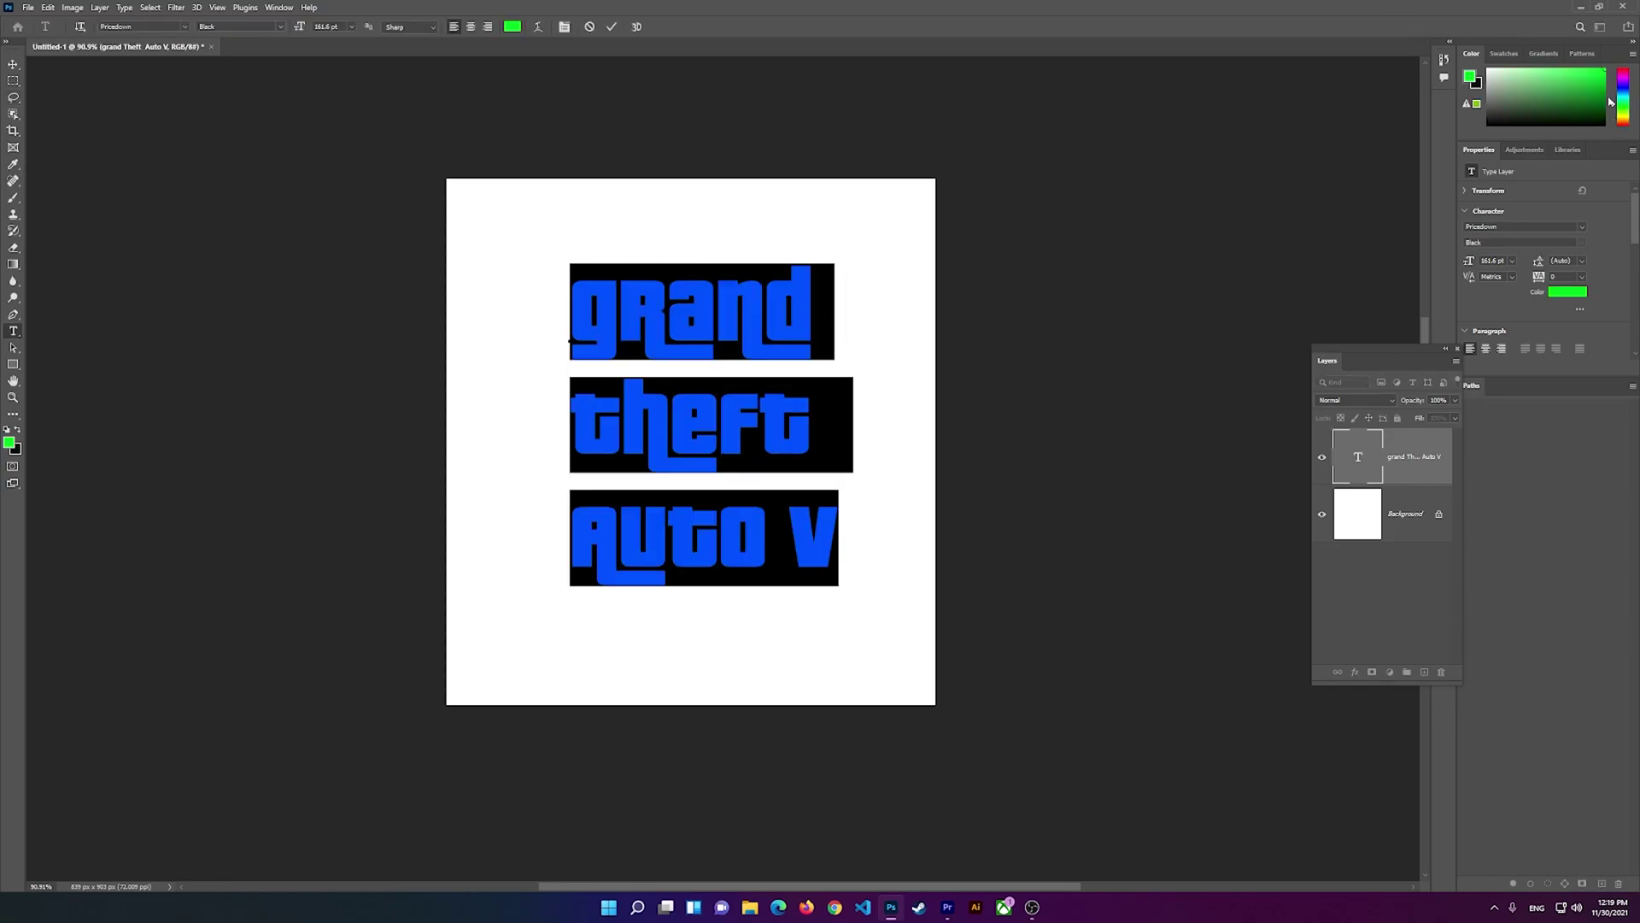
click(1602, 99)
click(802, 314)
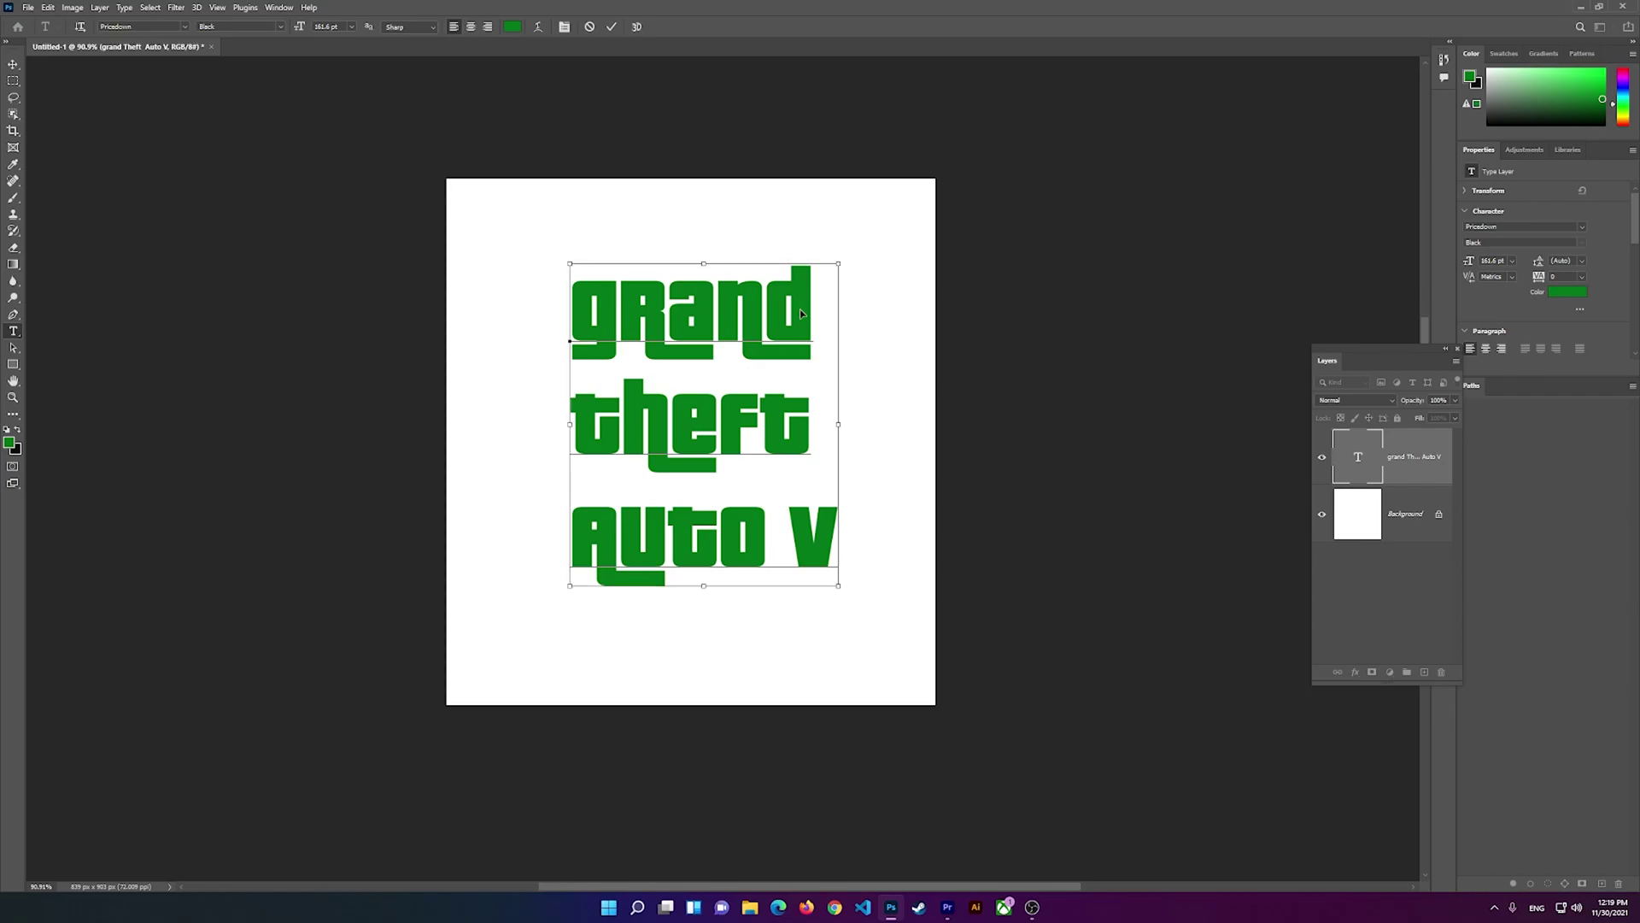
key(ctrl+a)
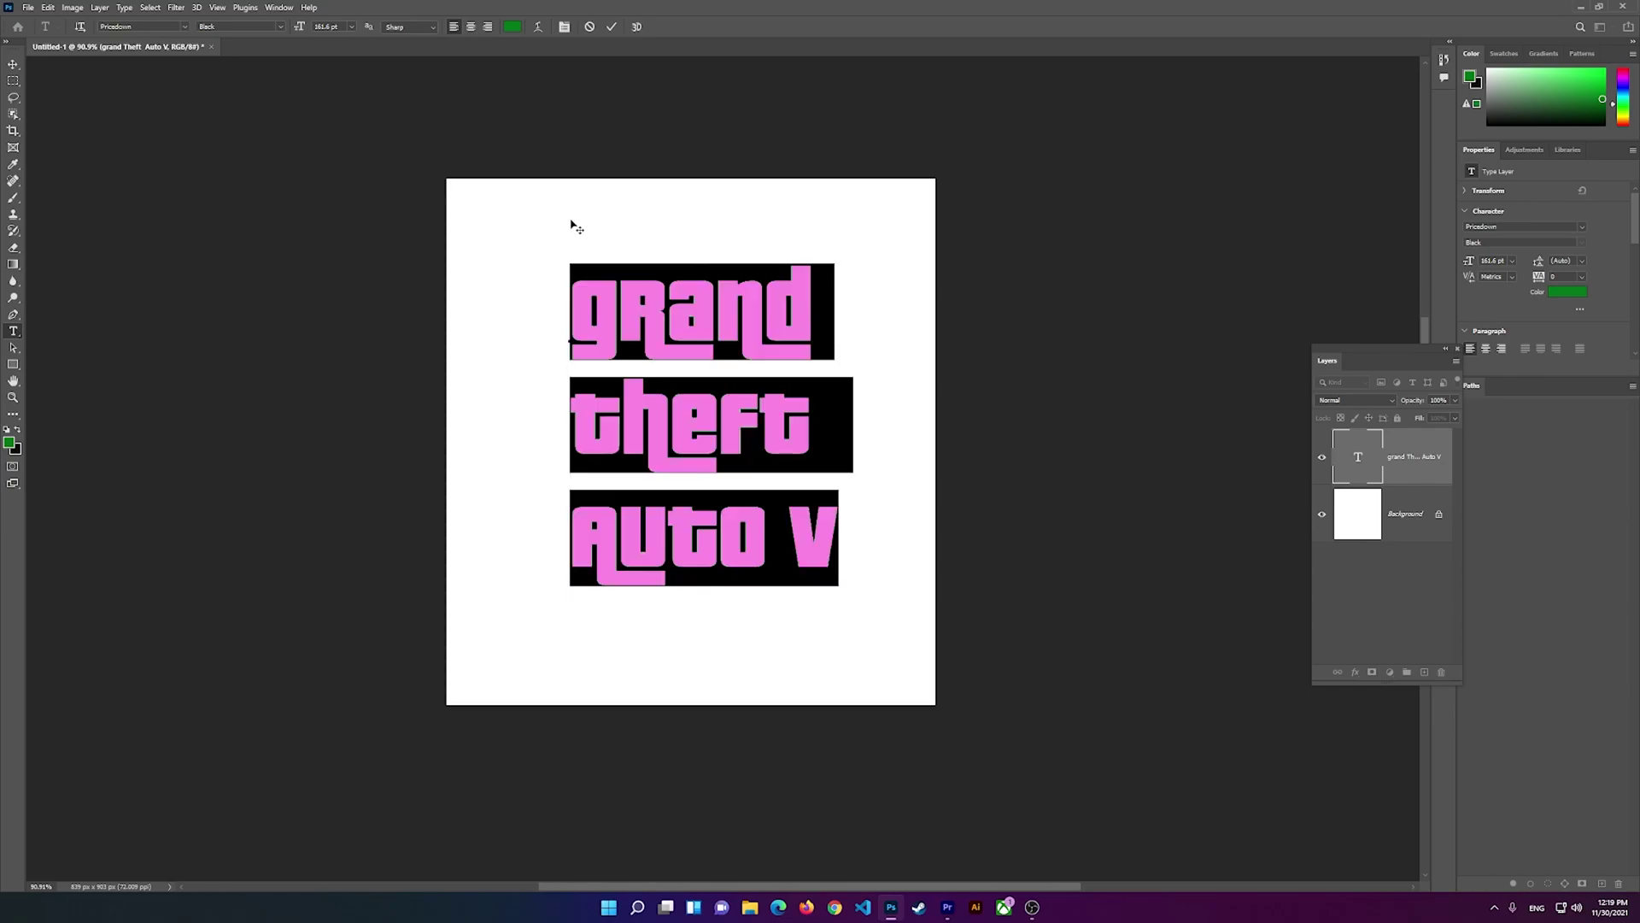
click(13, 80)
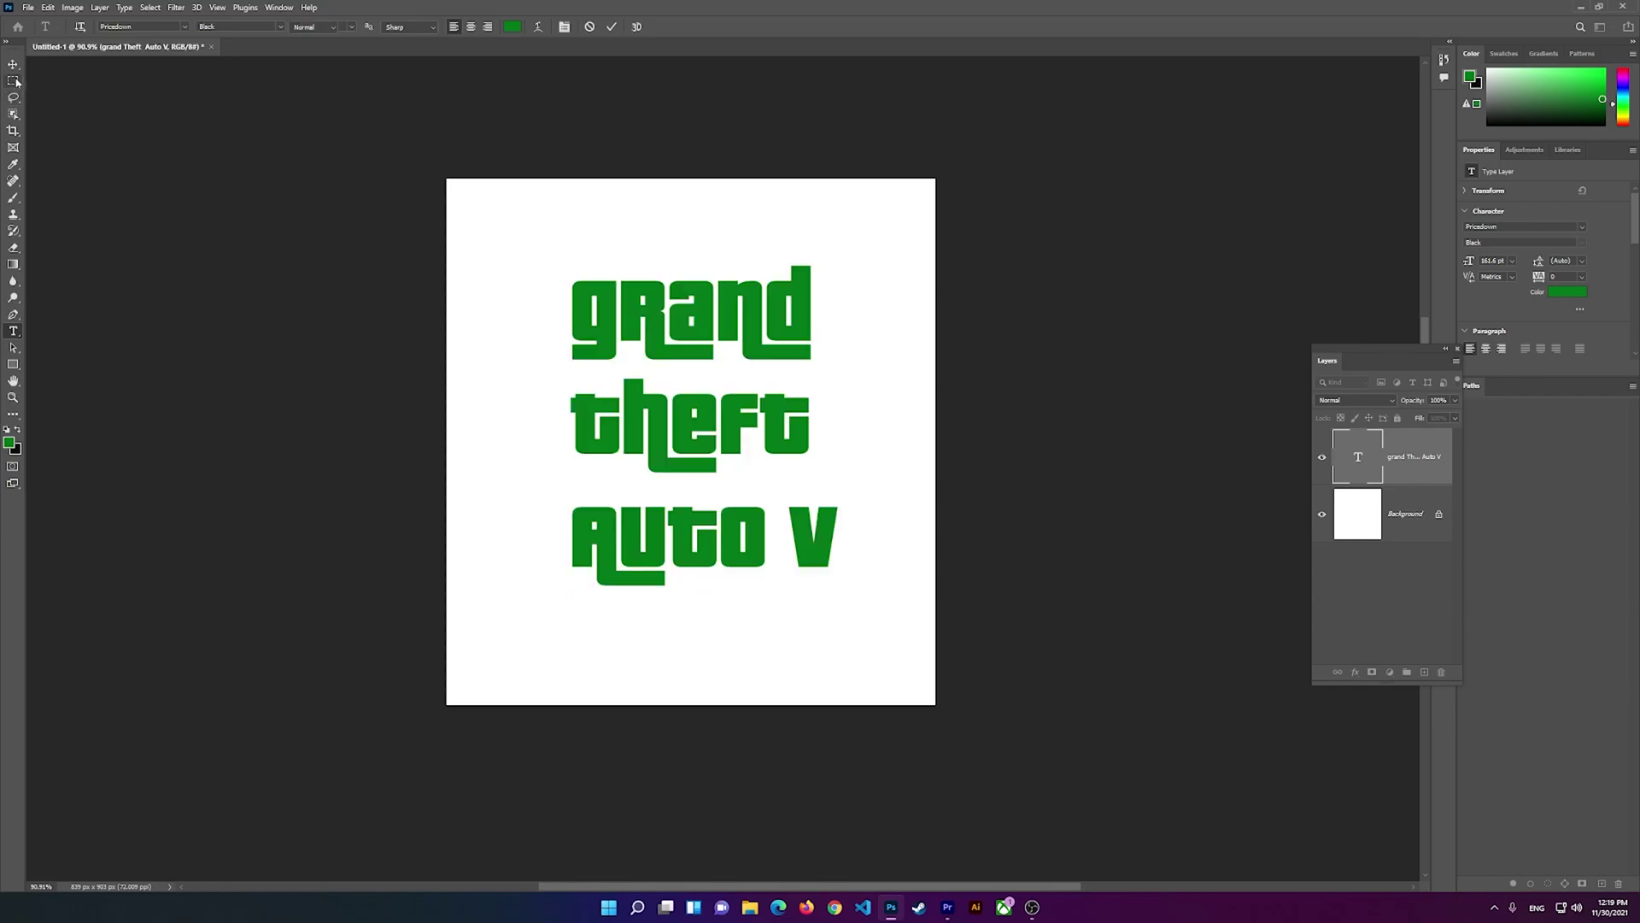
- Marquee a rectangle around the title and add a new layer above Background
drag(564, 248, 849, 607)
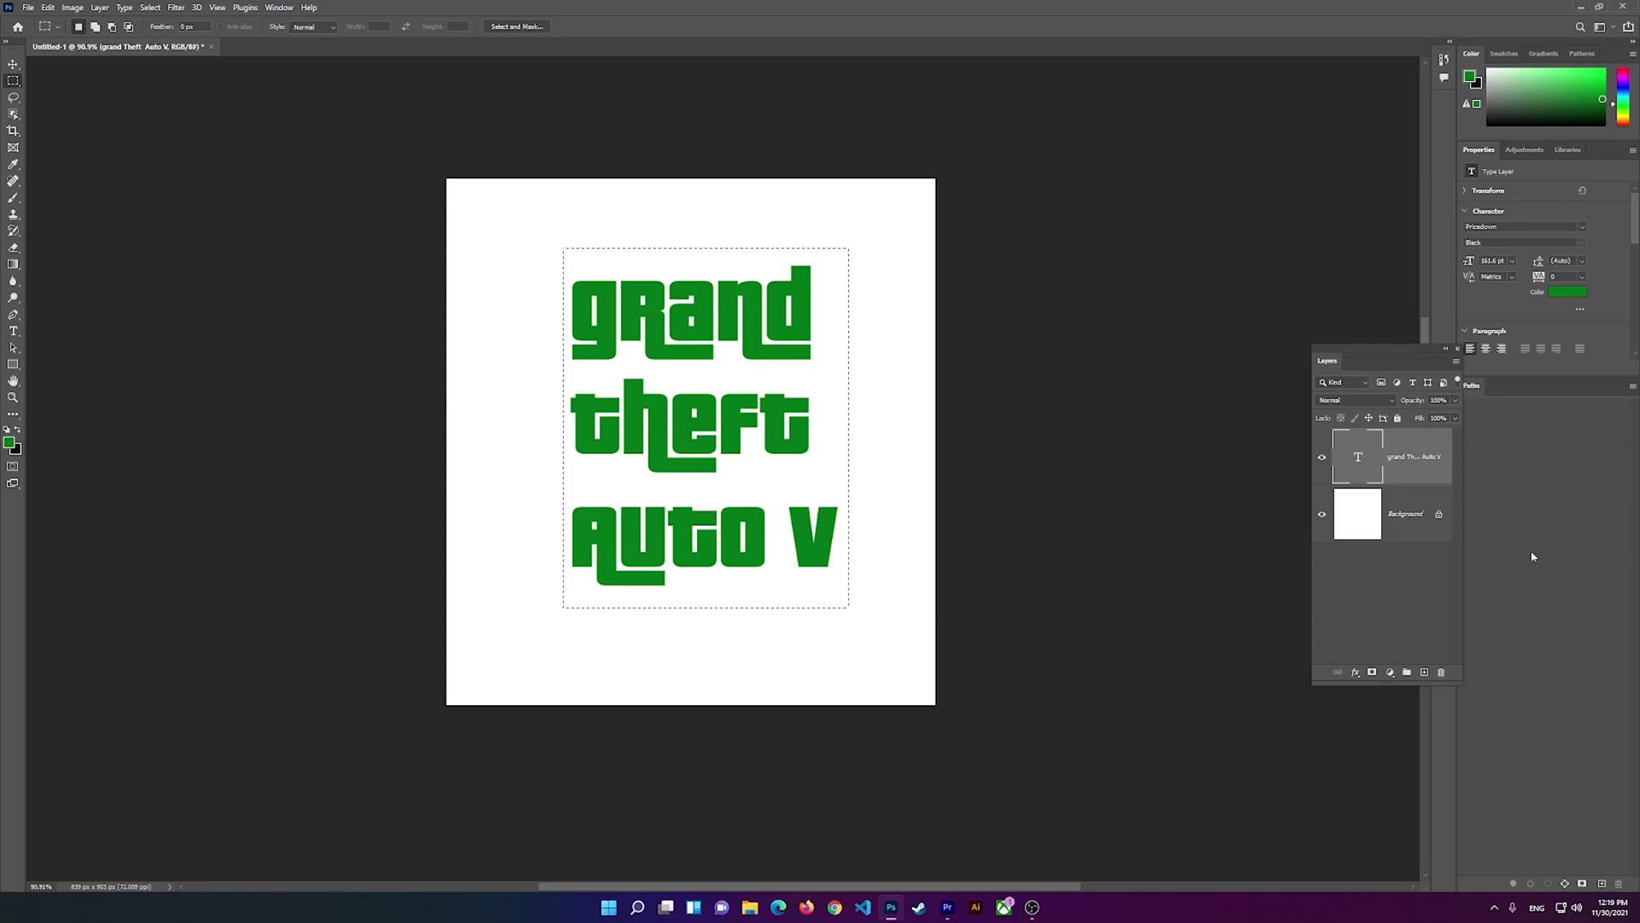
click(1406, 523)
click(1426, 674)
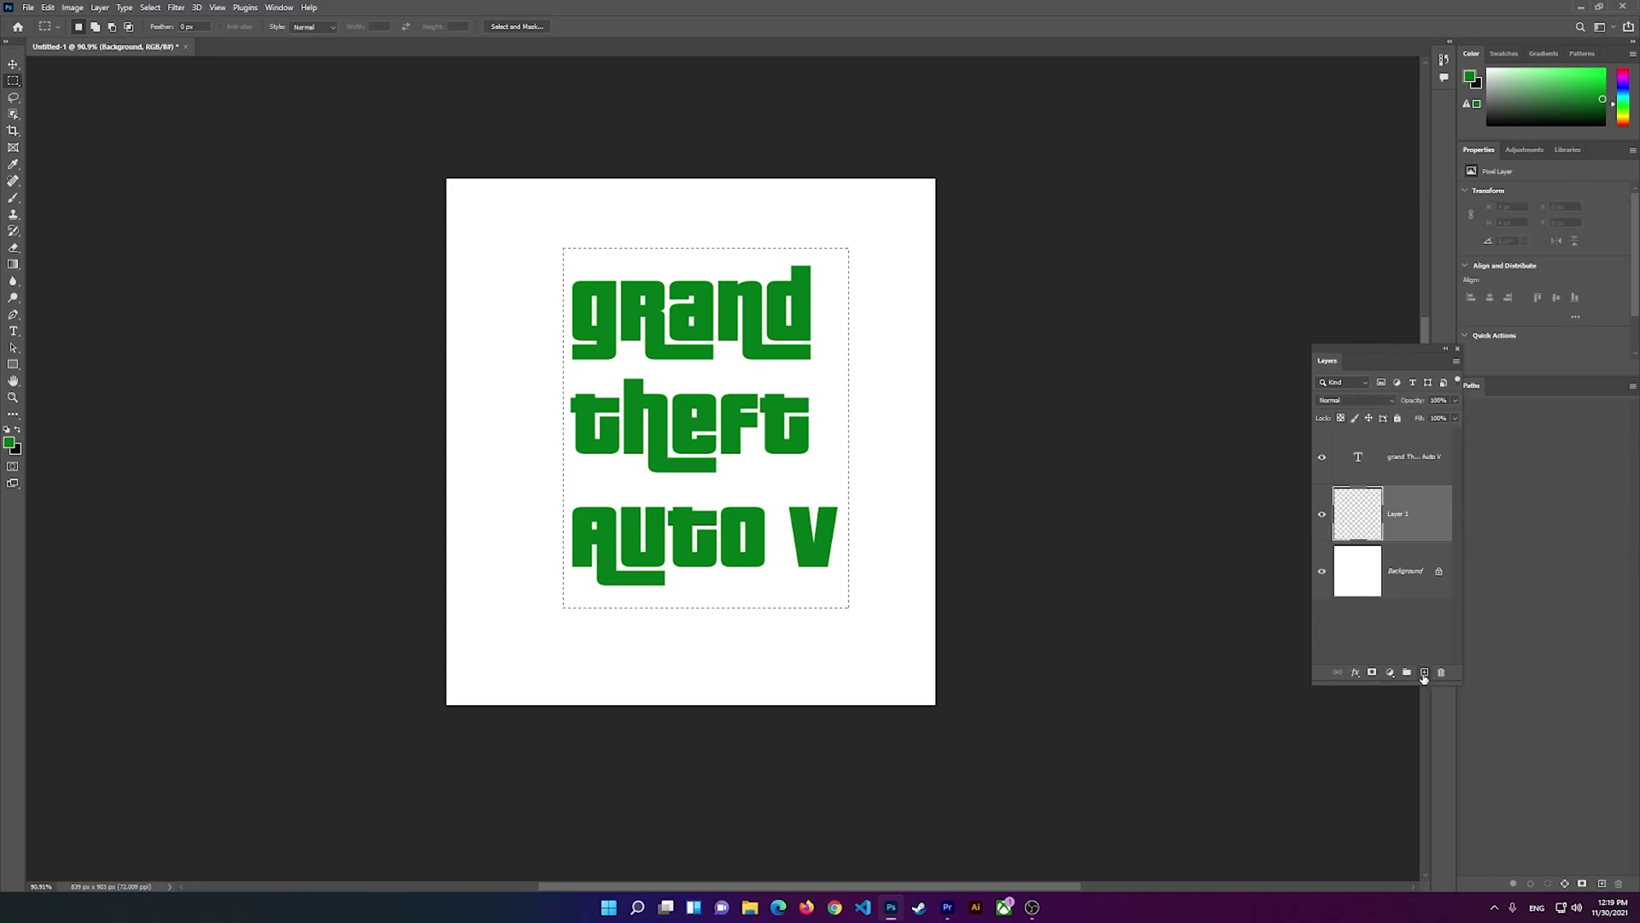
- Paint the selection solid black with a 5000 px brush in default colours
key(d)
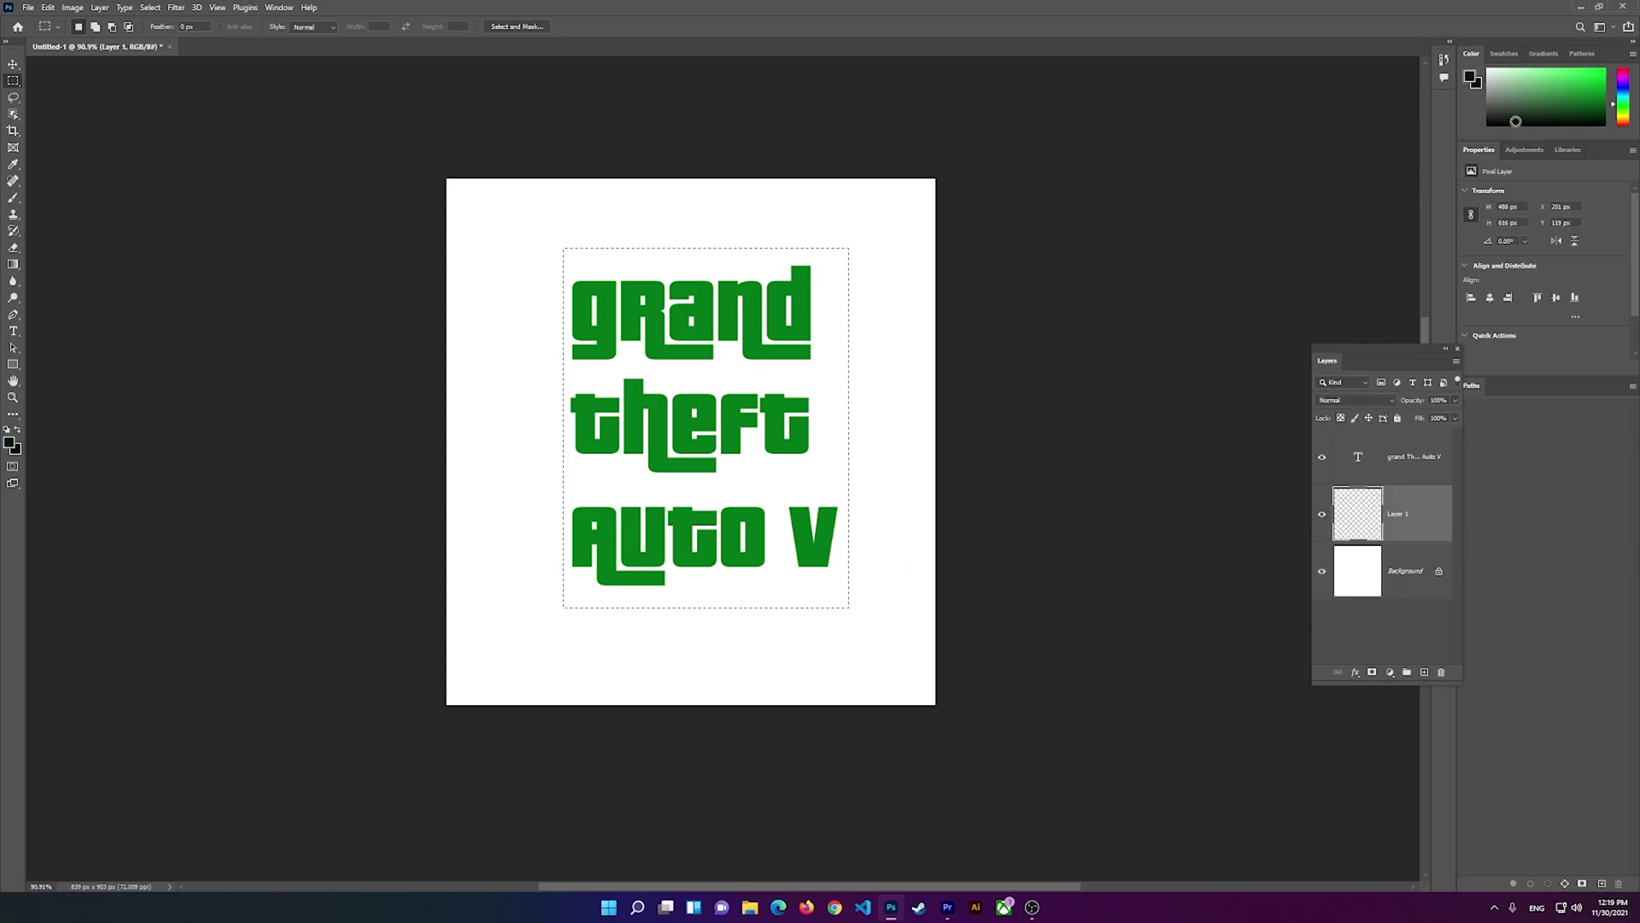
key(b)
right_click(705, 578)
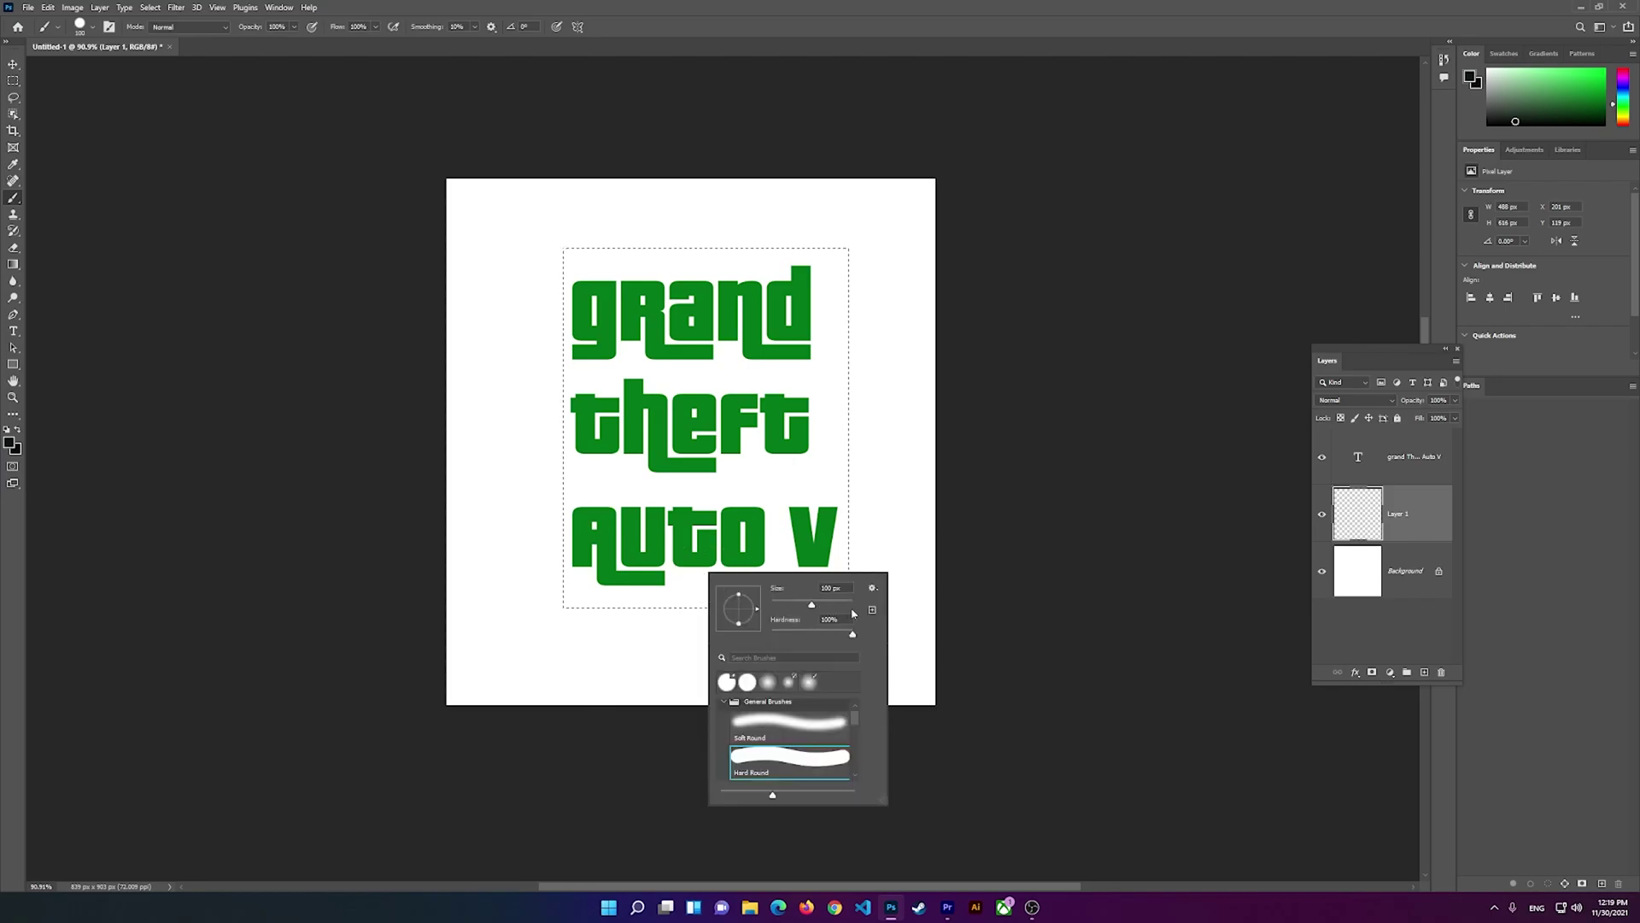
double_click(833, 588)
text(5000)
key(Return)
click(827, 574)
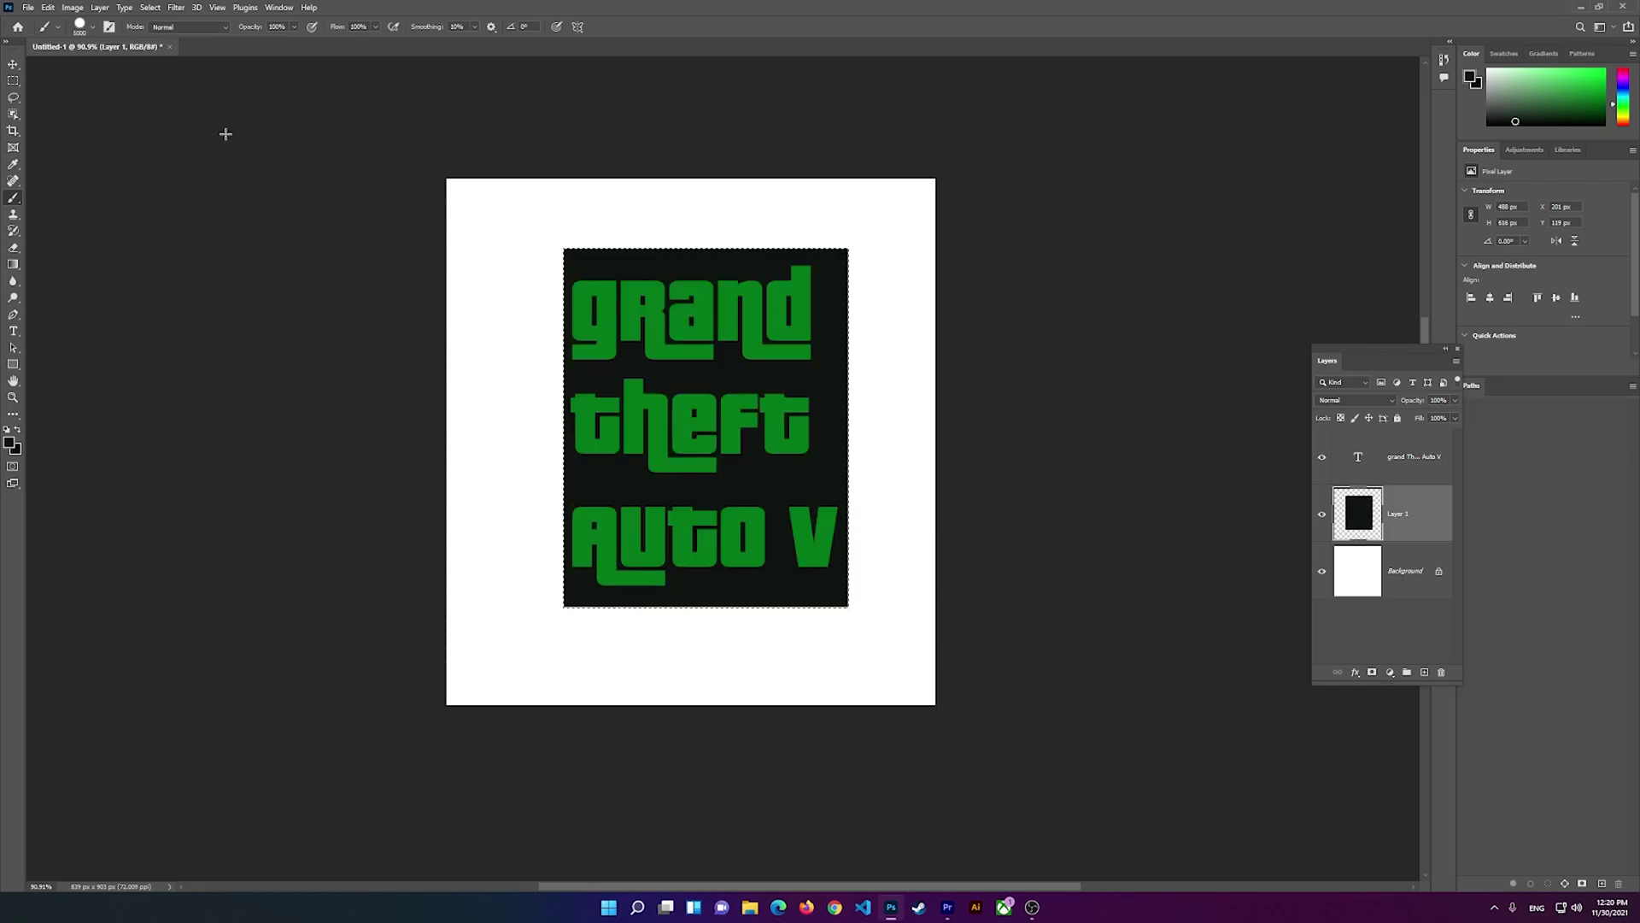
click(13, 99)
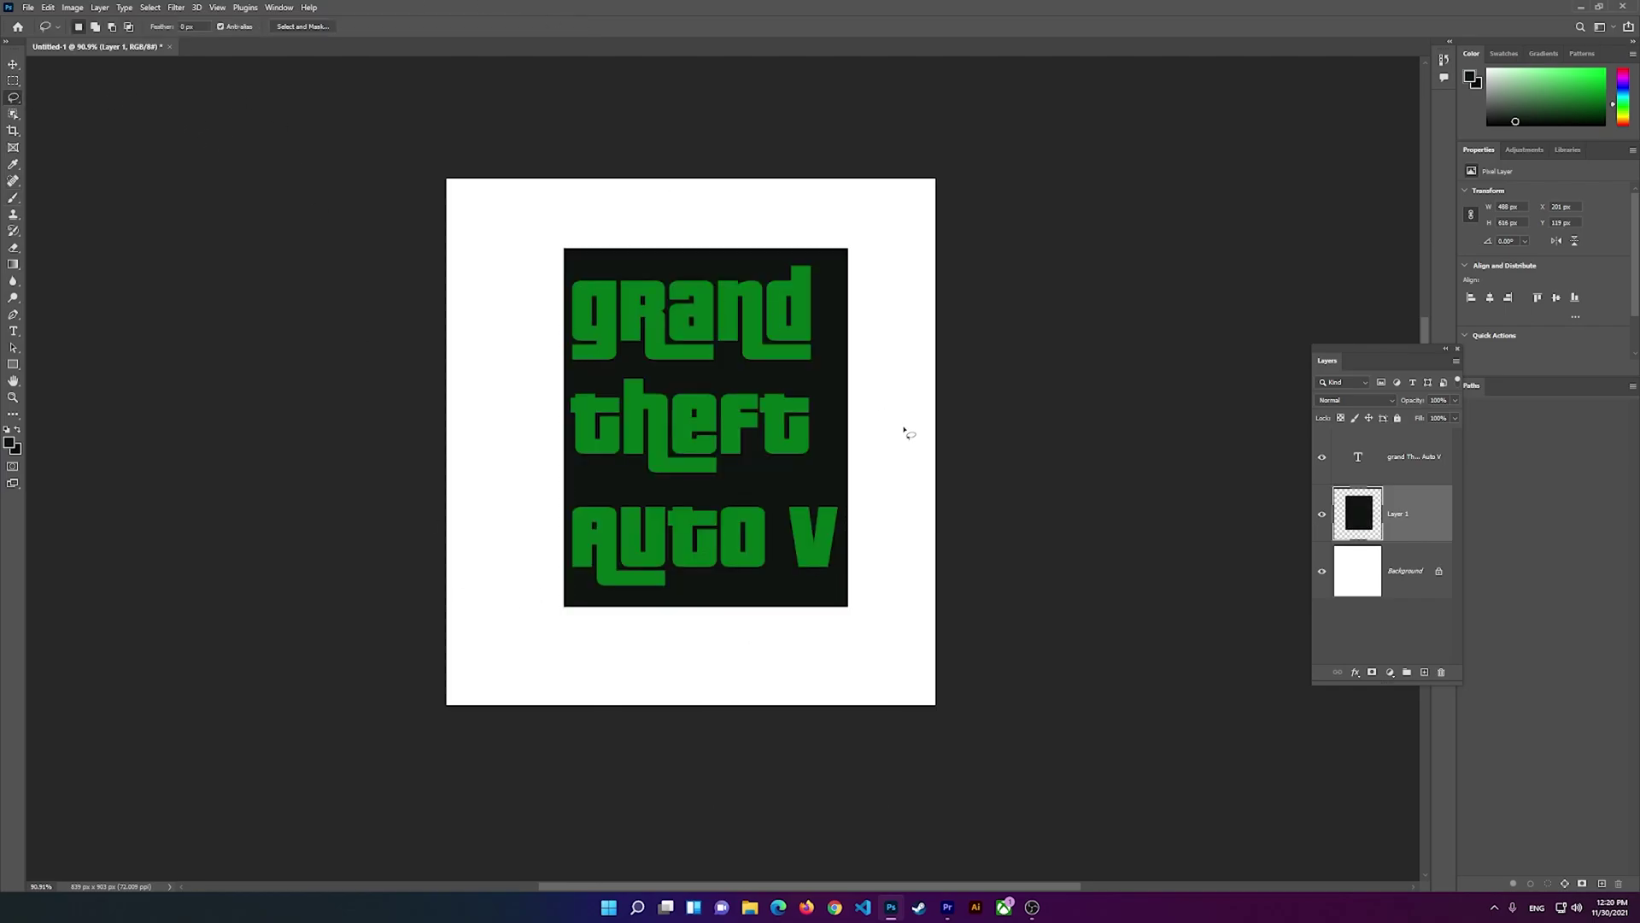
- Select all three title lines and recolour them bright magenta via the options bar swatch
key(t)
click(831, 566)
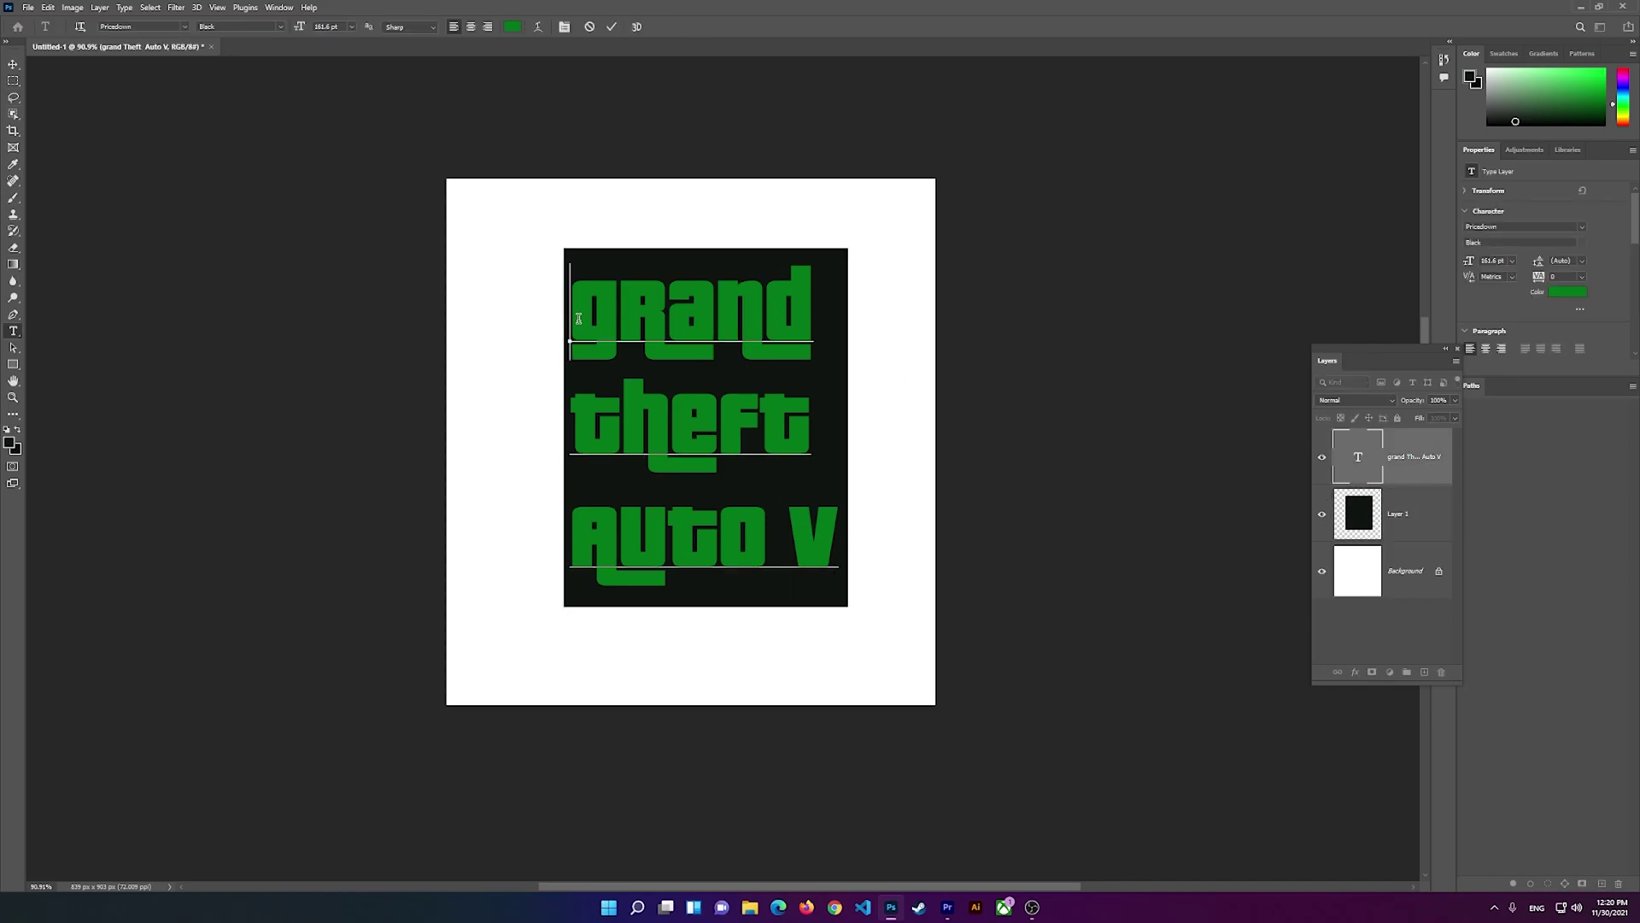
drag(568, 321, 843, 558)
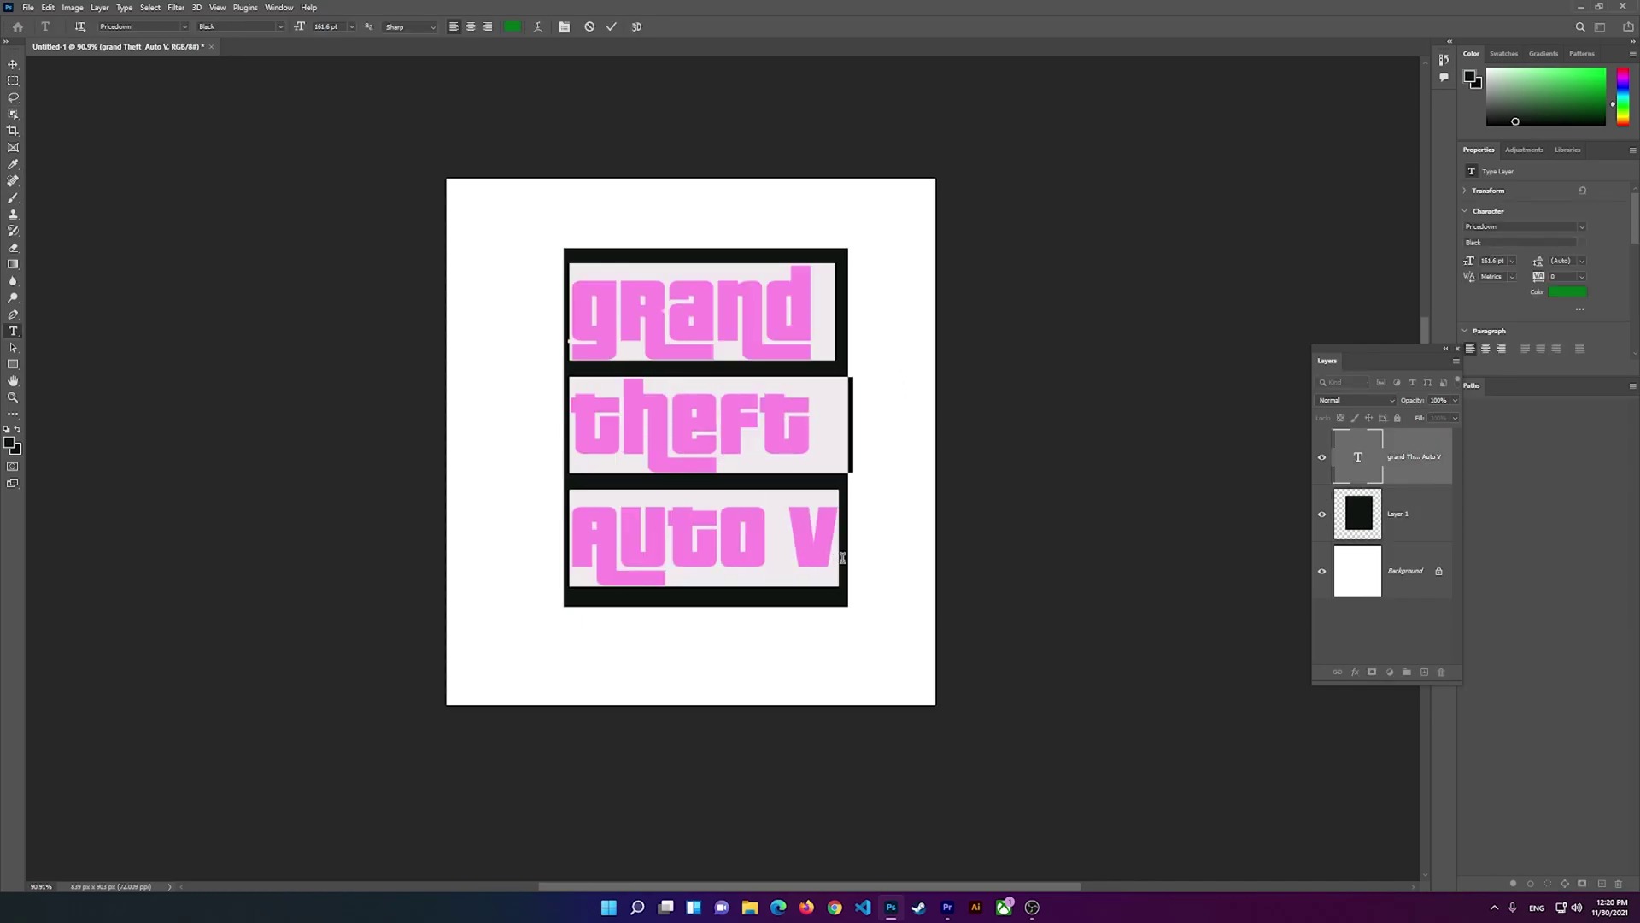
click(513, 26)
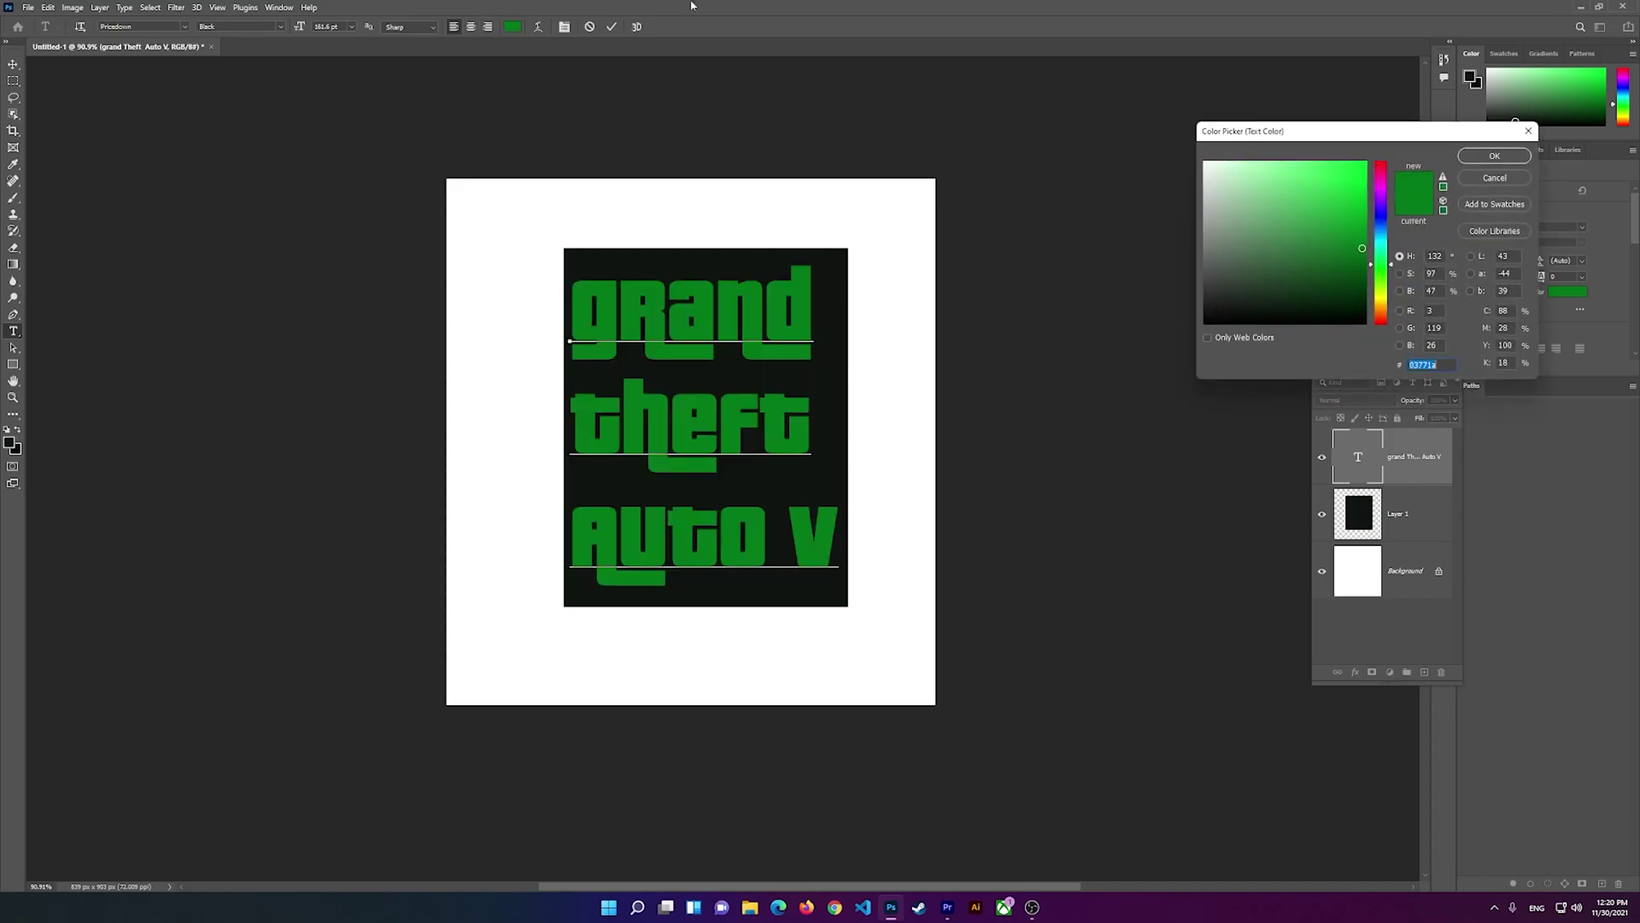
click(1385, 195)
click(1365, 162)
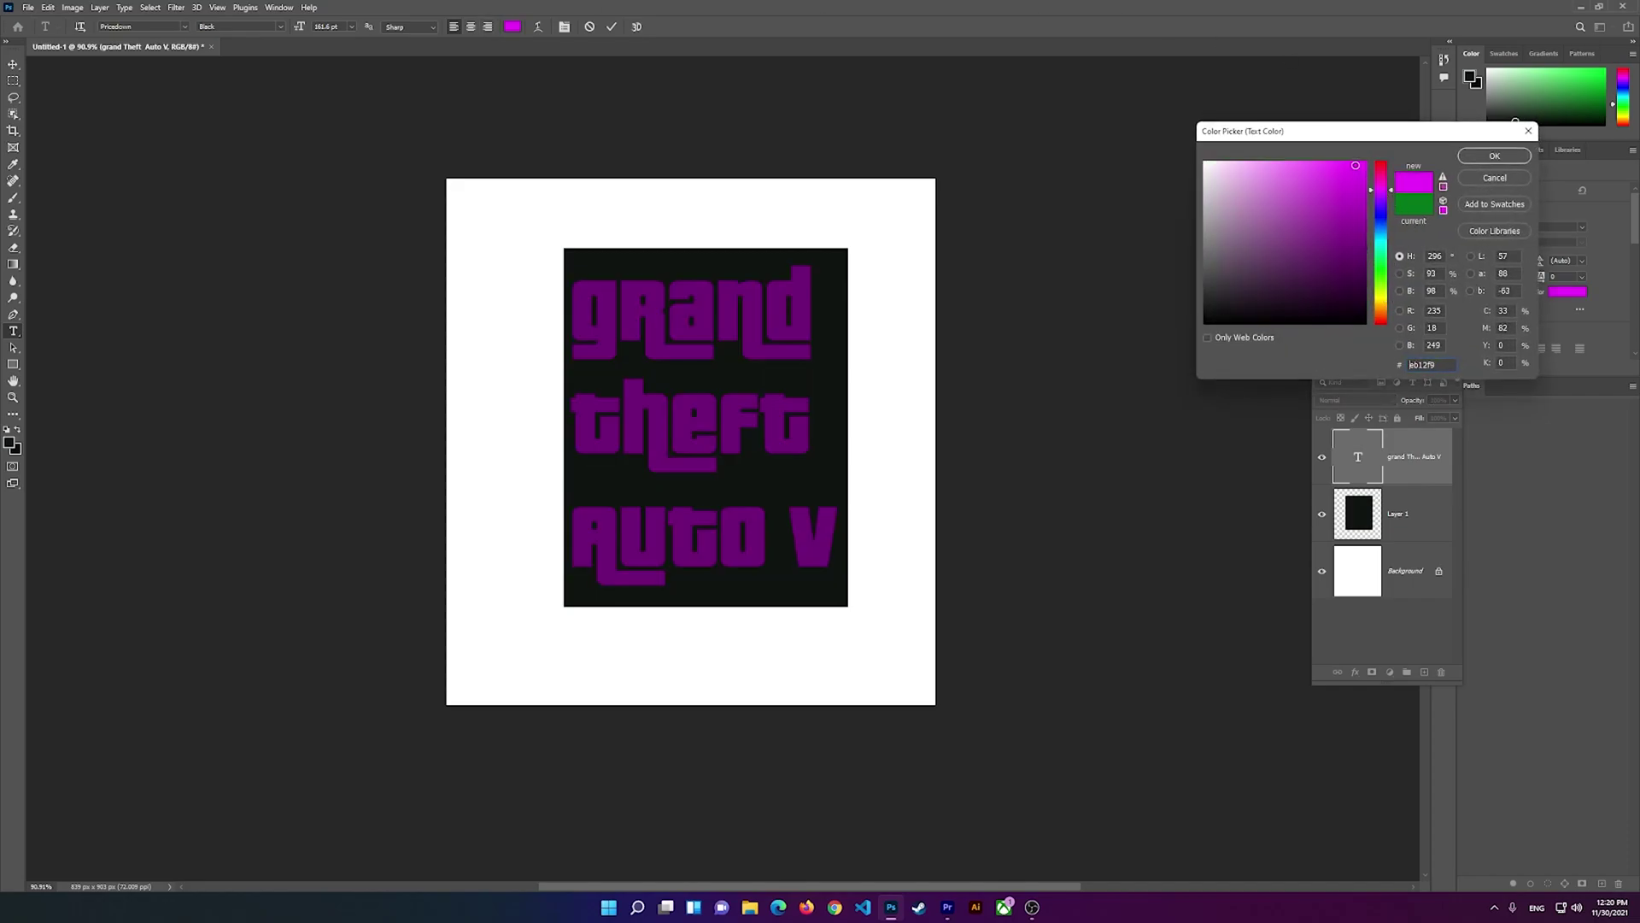
click(1494, 155)
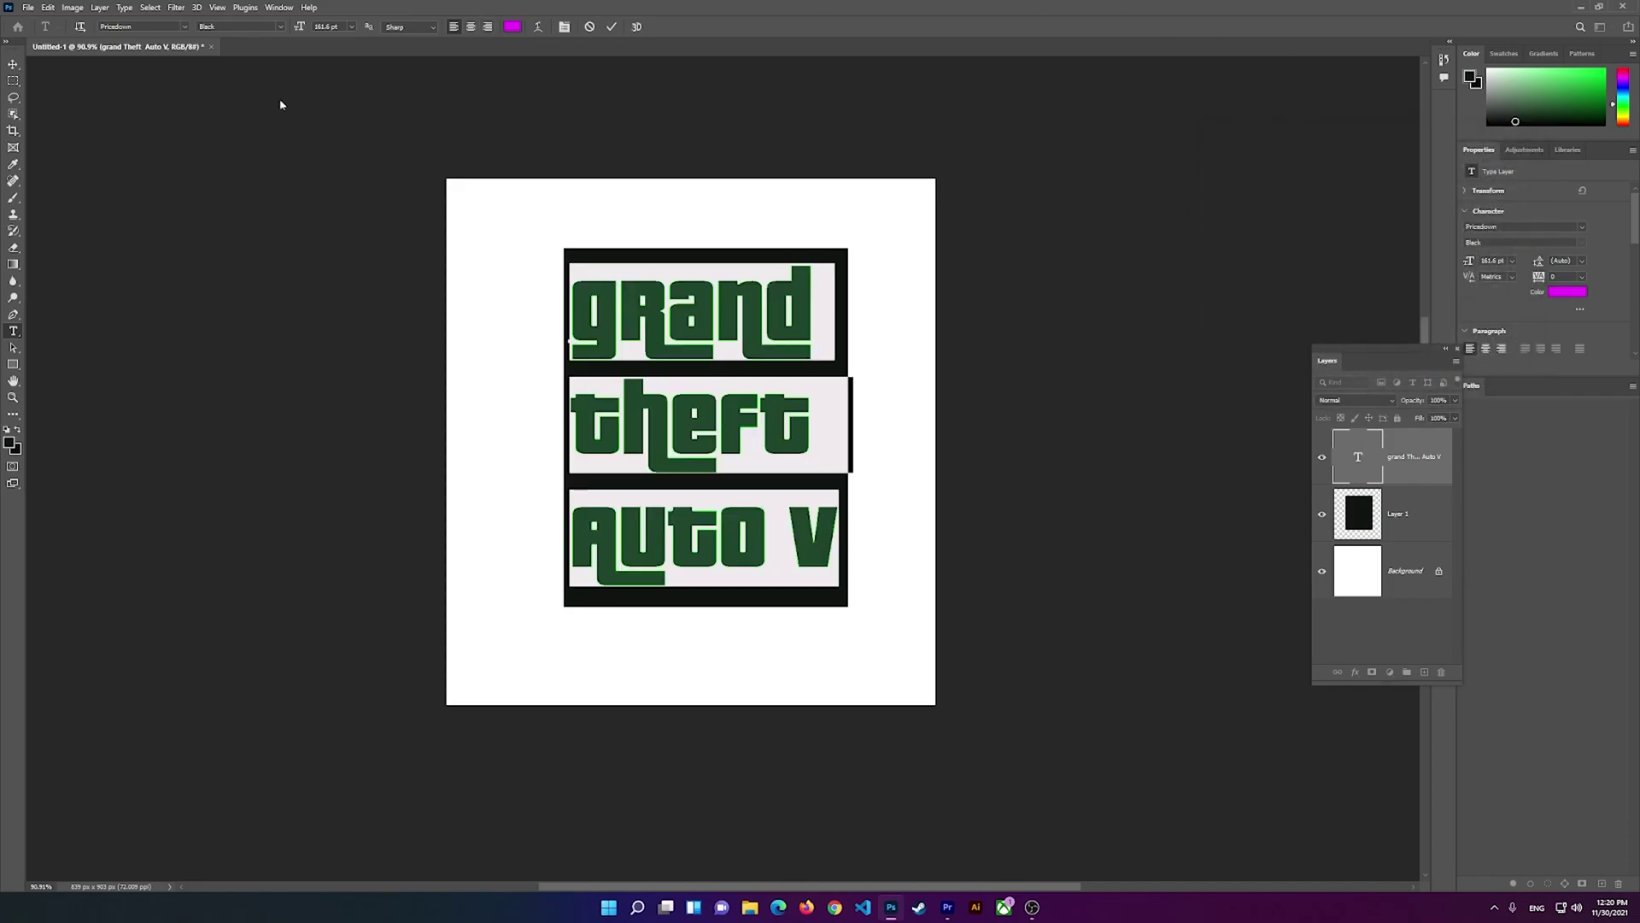
click(14, 98)
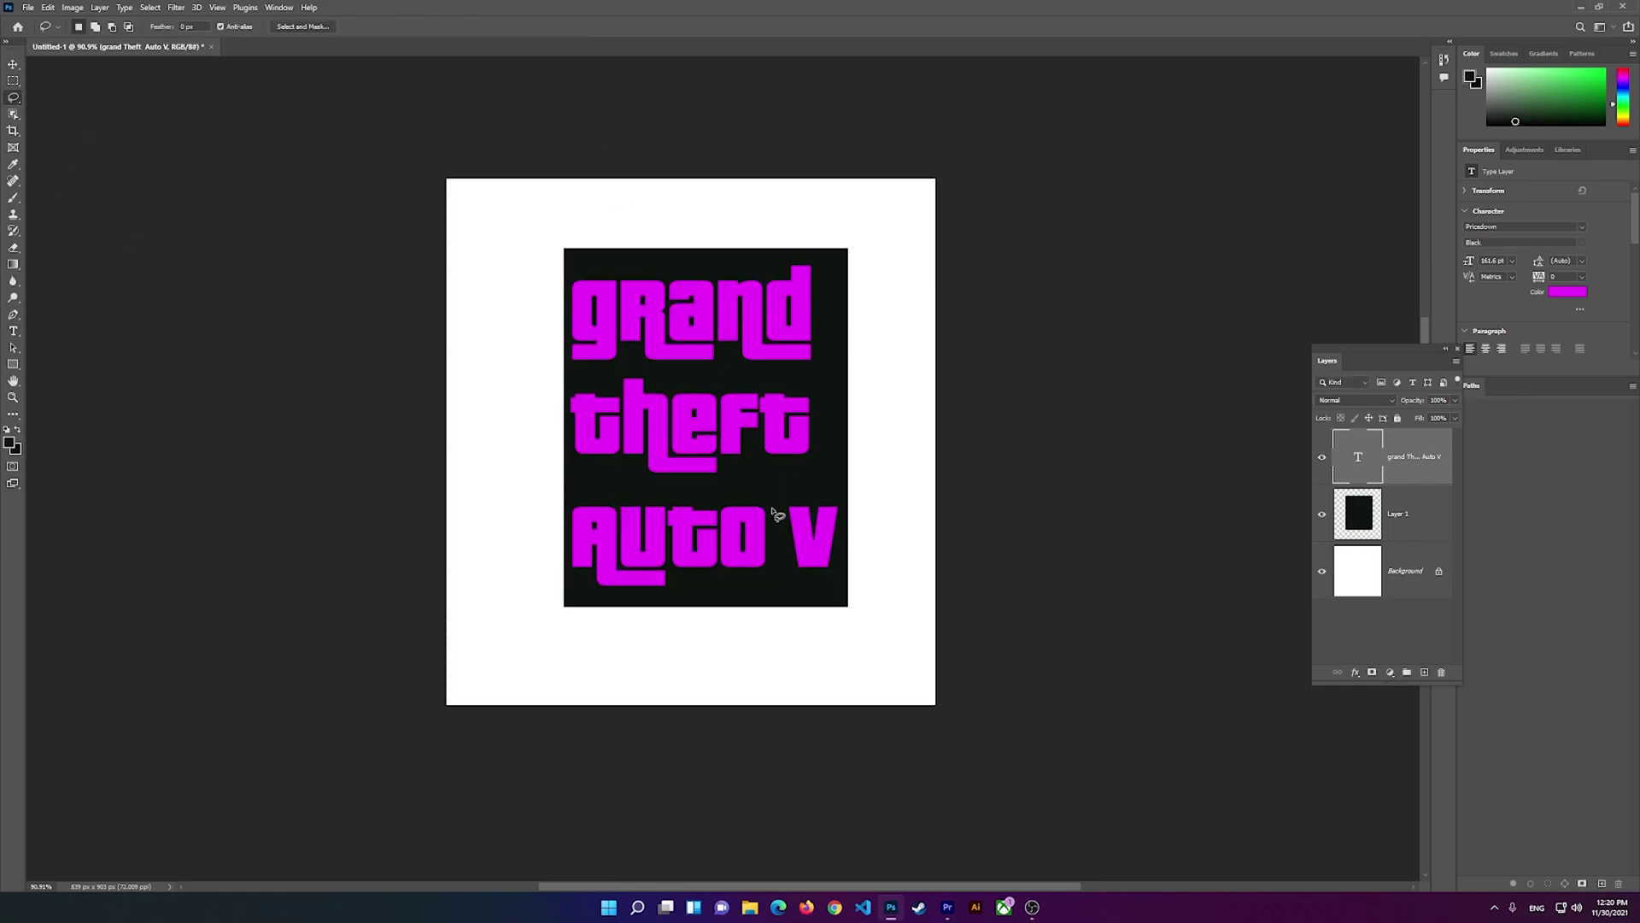
scroll(784, 470, up, 4)
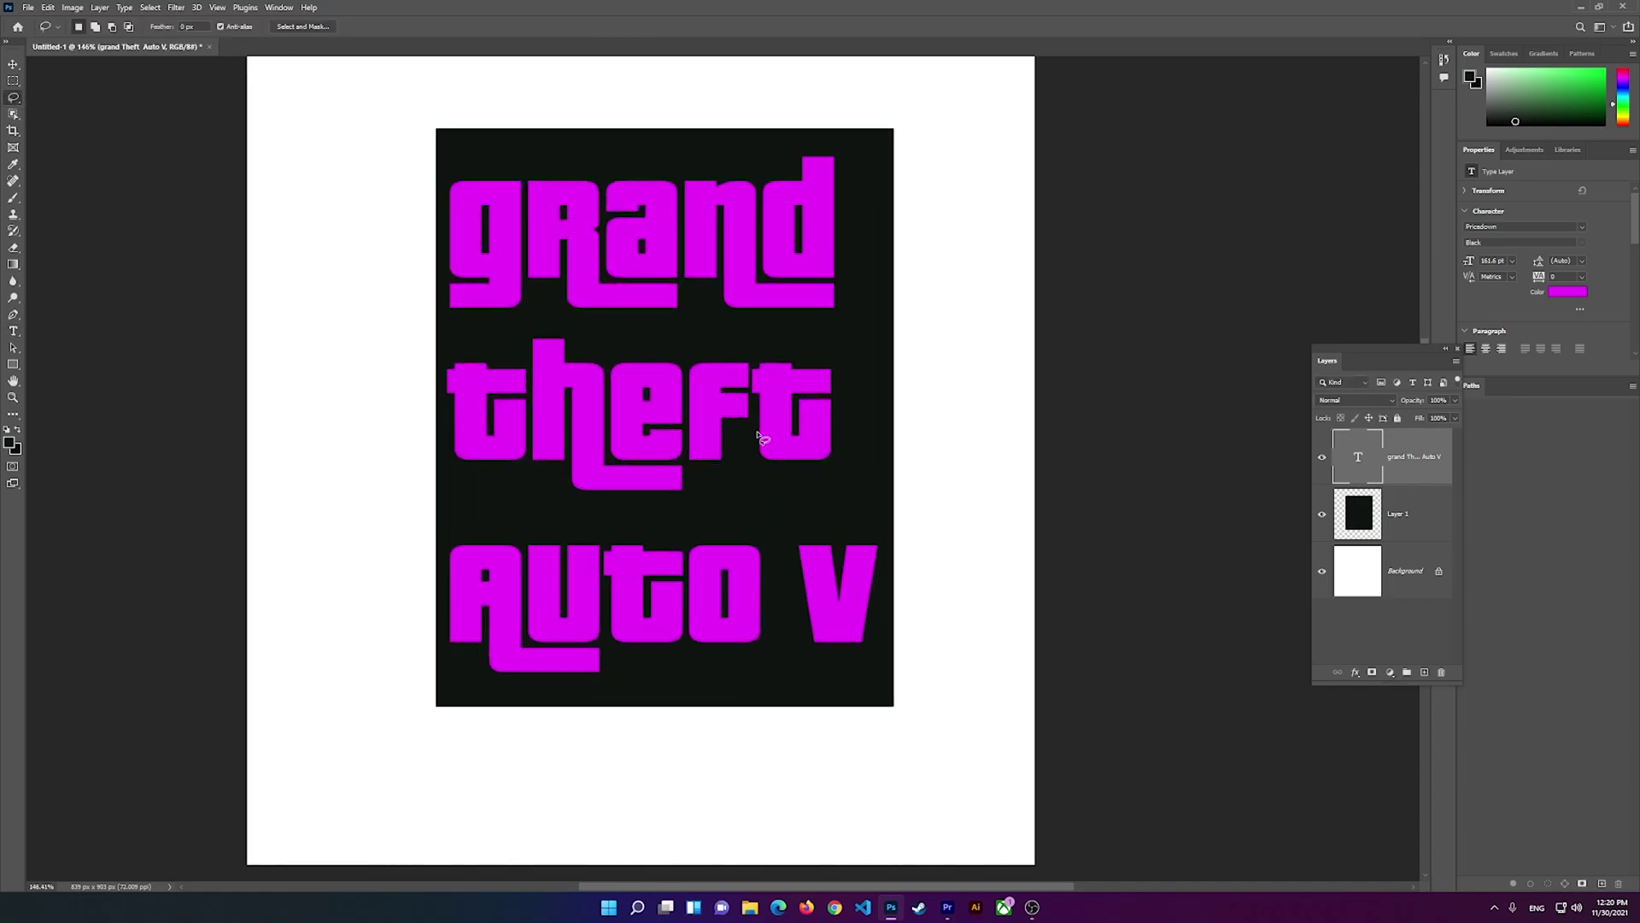
- Nudge the magenta text slightly within the black rectangle using Free Transform
scroll(758, 308, down, 2)
right_click(759, 307)
click(820, 410)
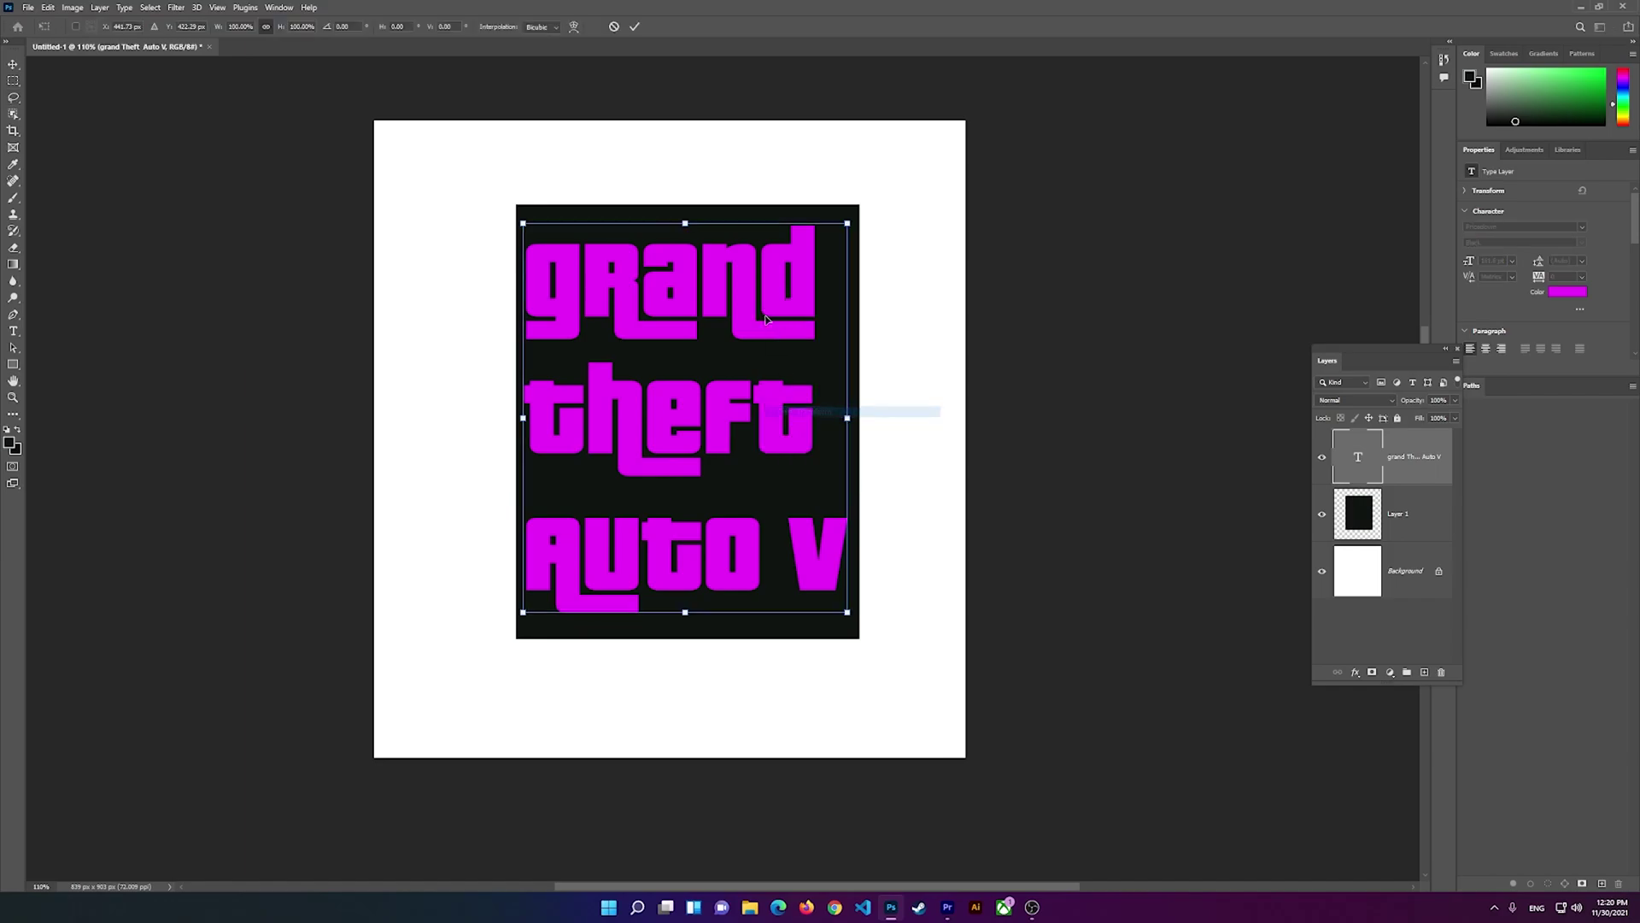
drag(761, 315, 775, 319)
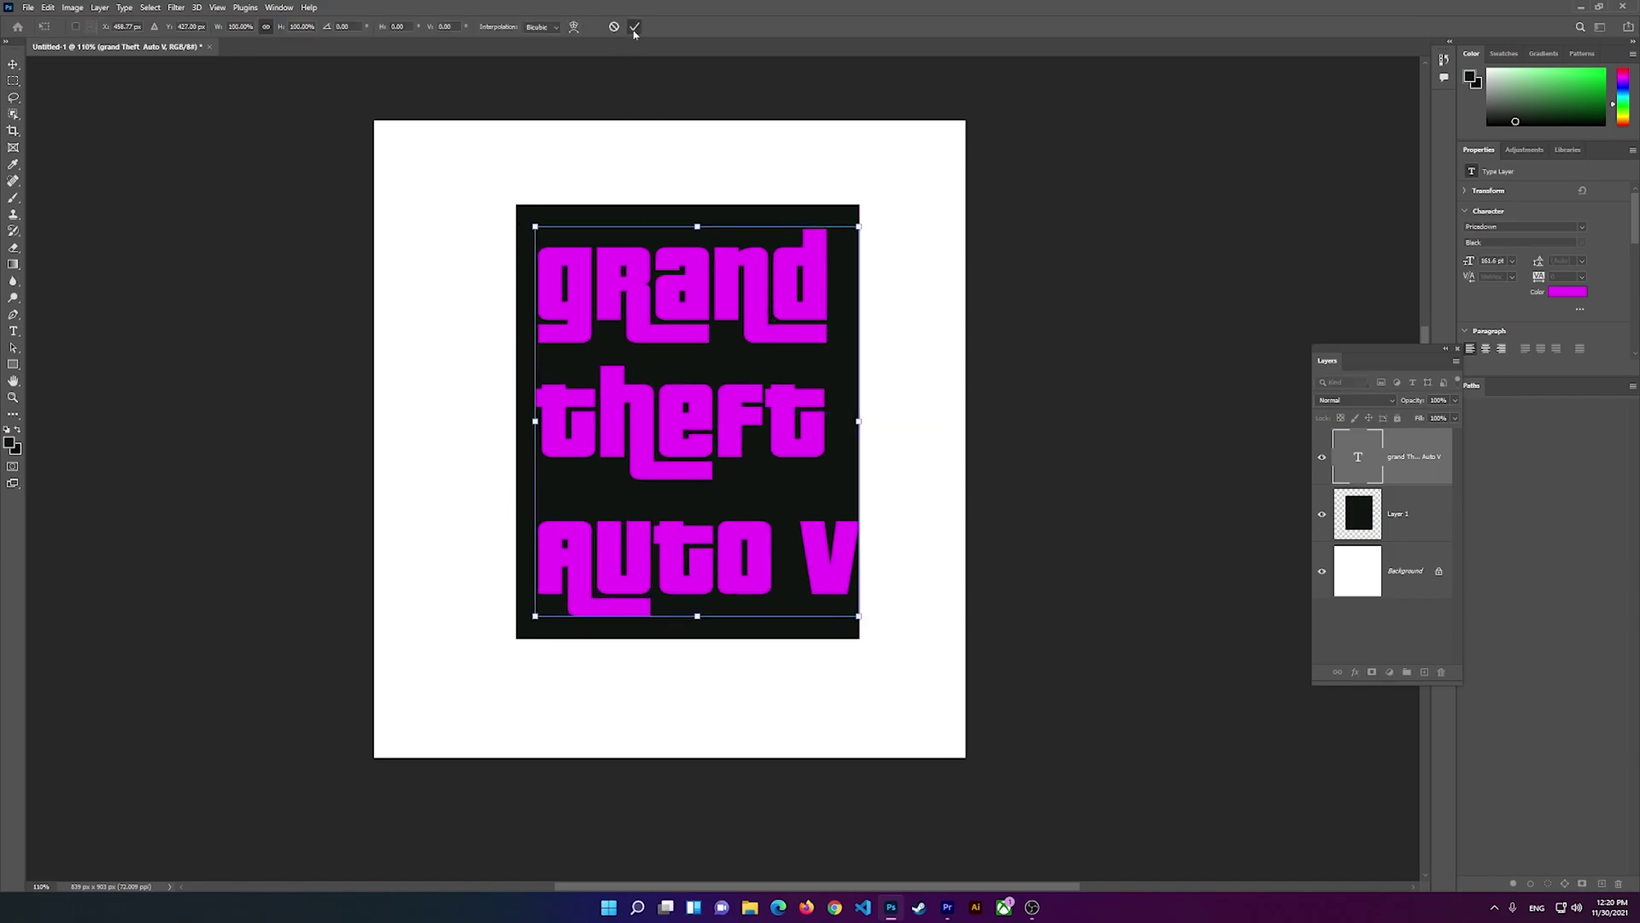
click(634, 26)
- Shift the text and black rectangle together slightly left, then bring up dafont's Pricedown page
click(1392, 514)
key(ctrl+alt+a)
right_click(621, 300)
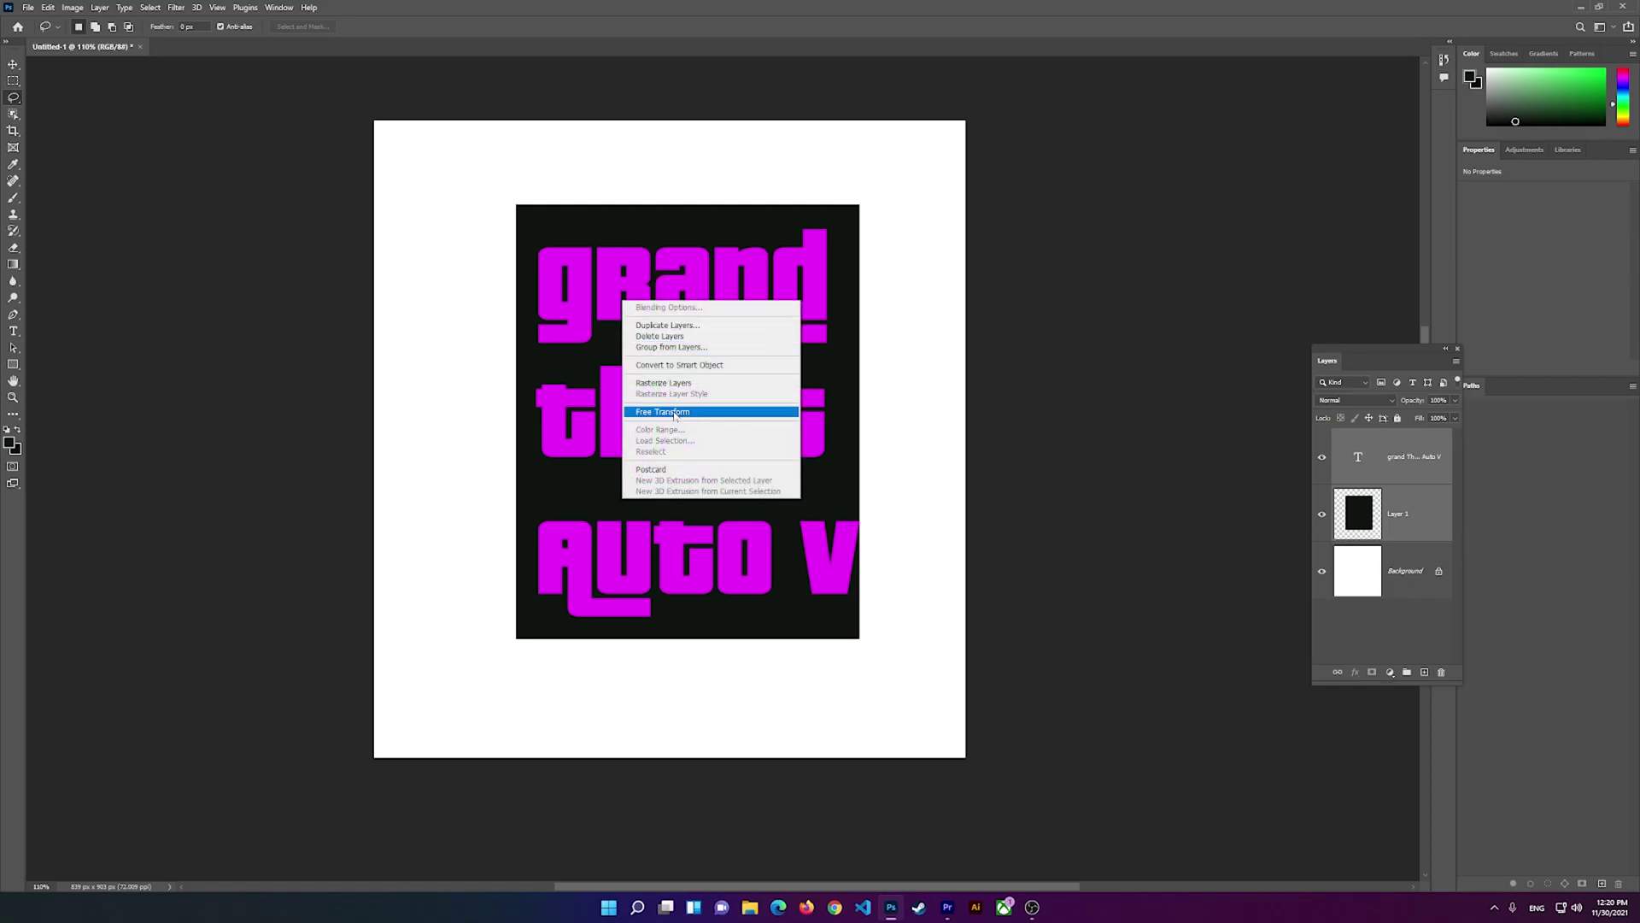
click(675, 415)
drag(779, 285, 761, 285)
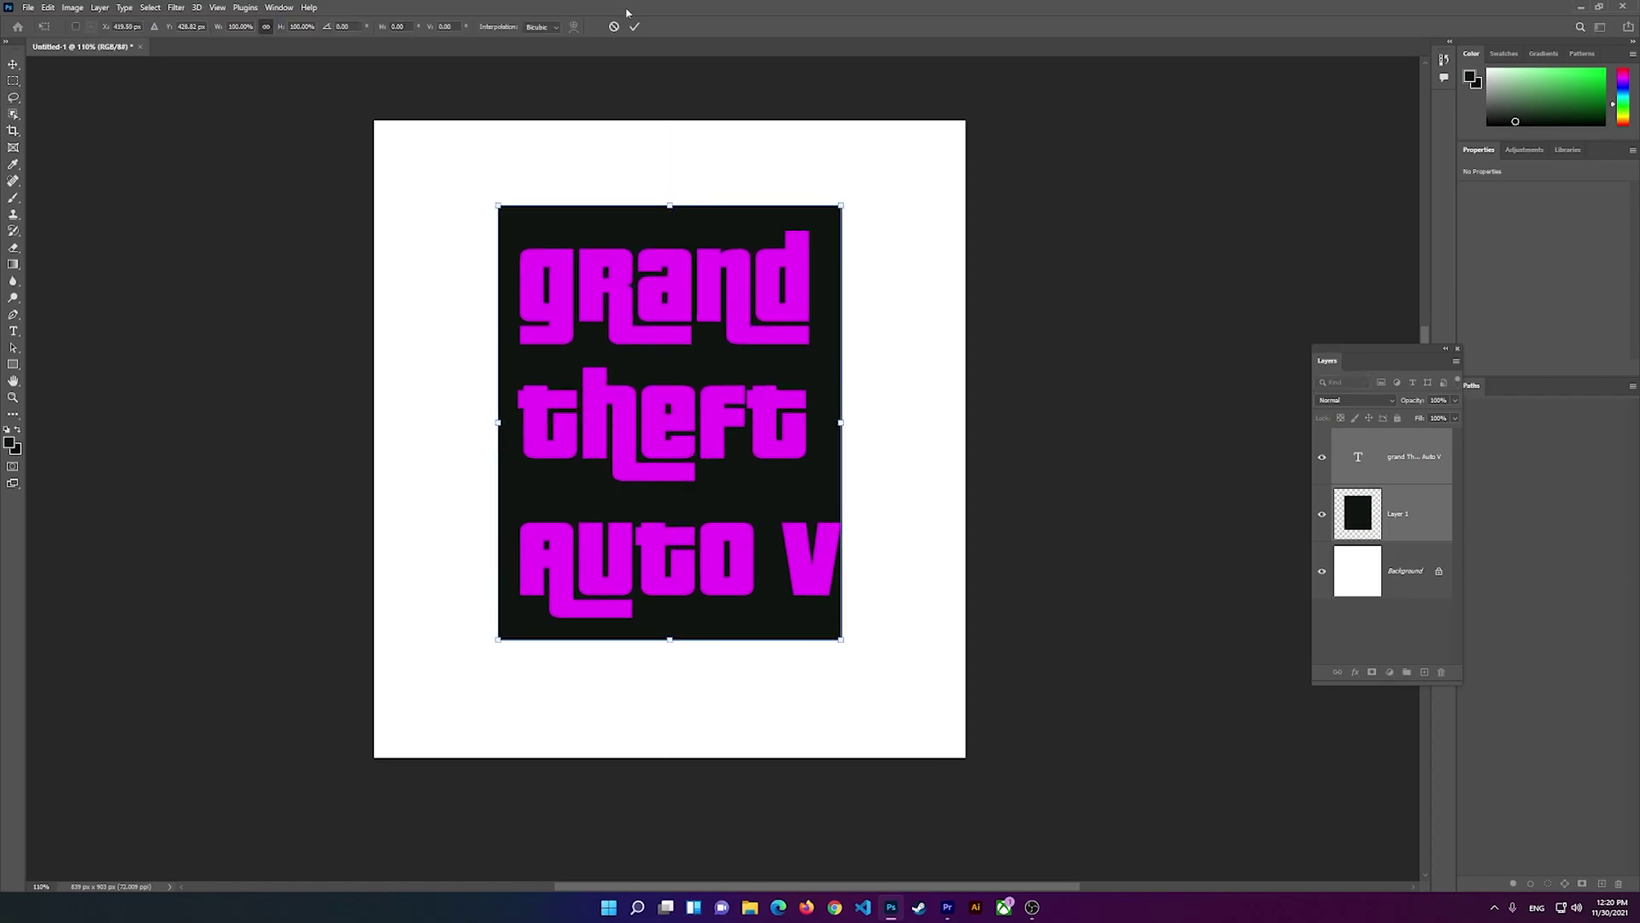
click(635, 26)
key(l)
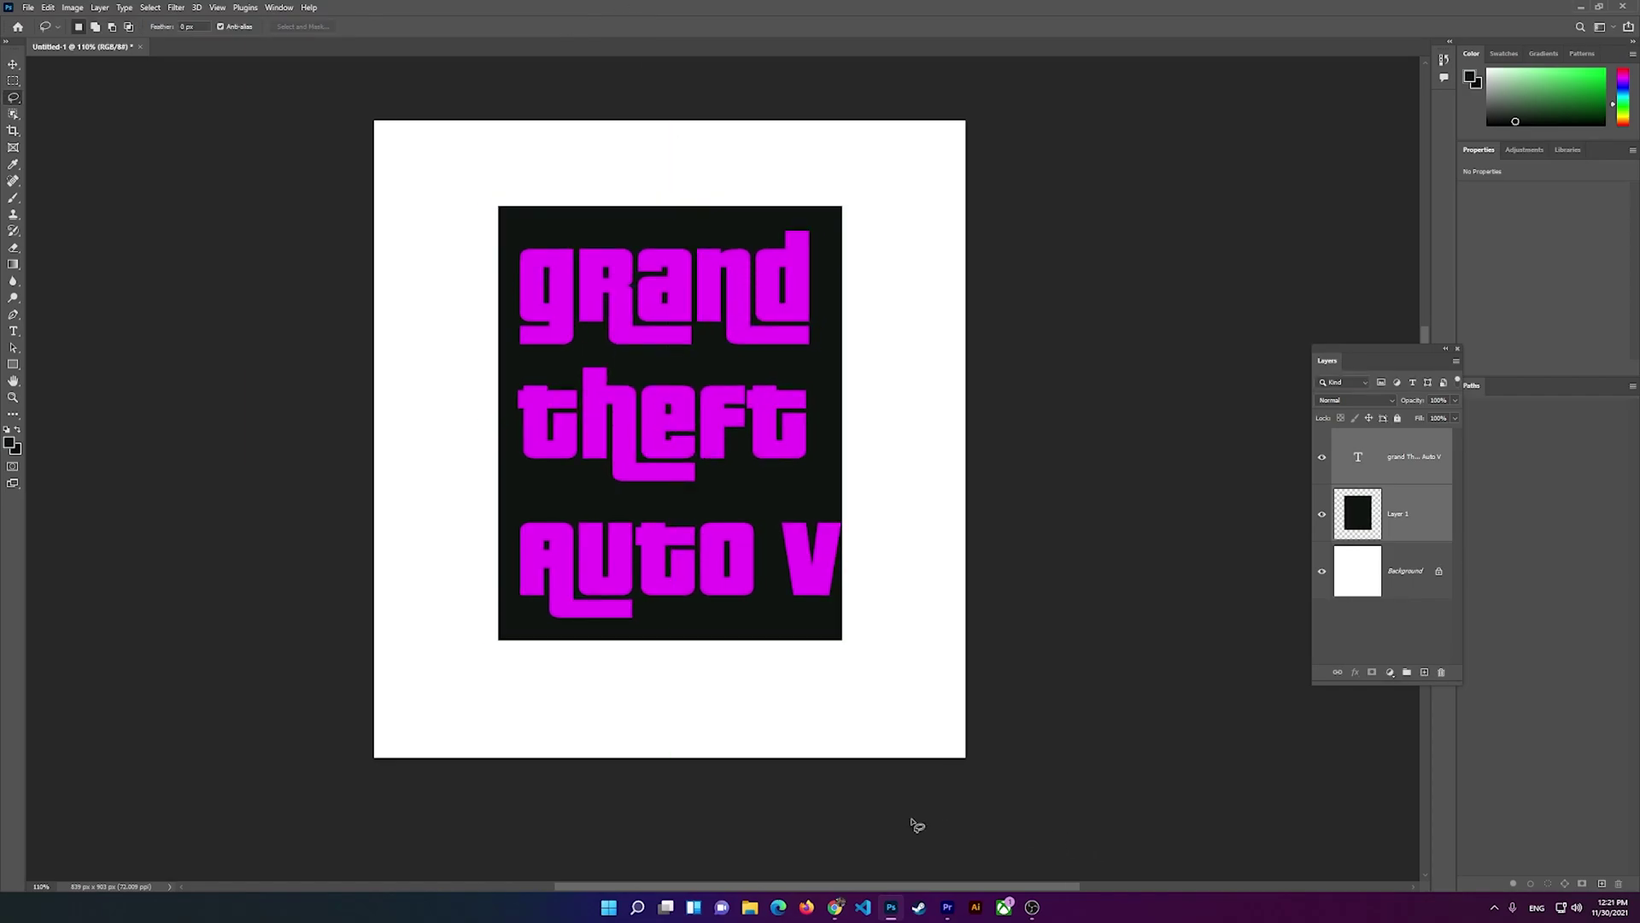
click(835, 907)
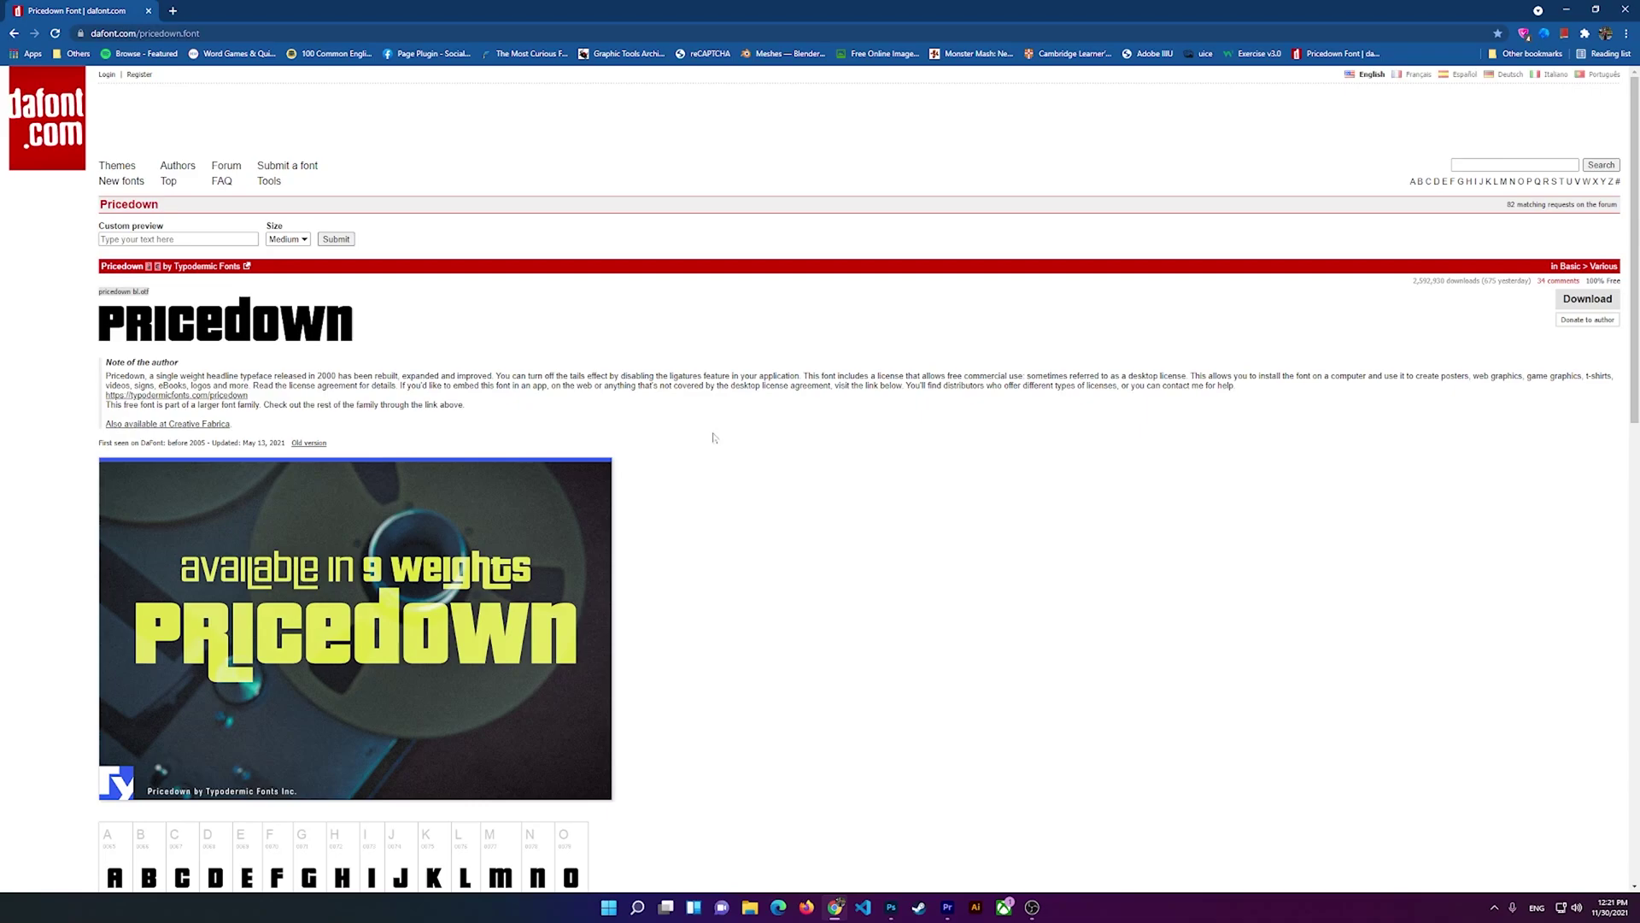
scroll(709, 513, down, 2)
scroll(707, 568, up, 2)
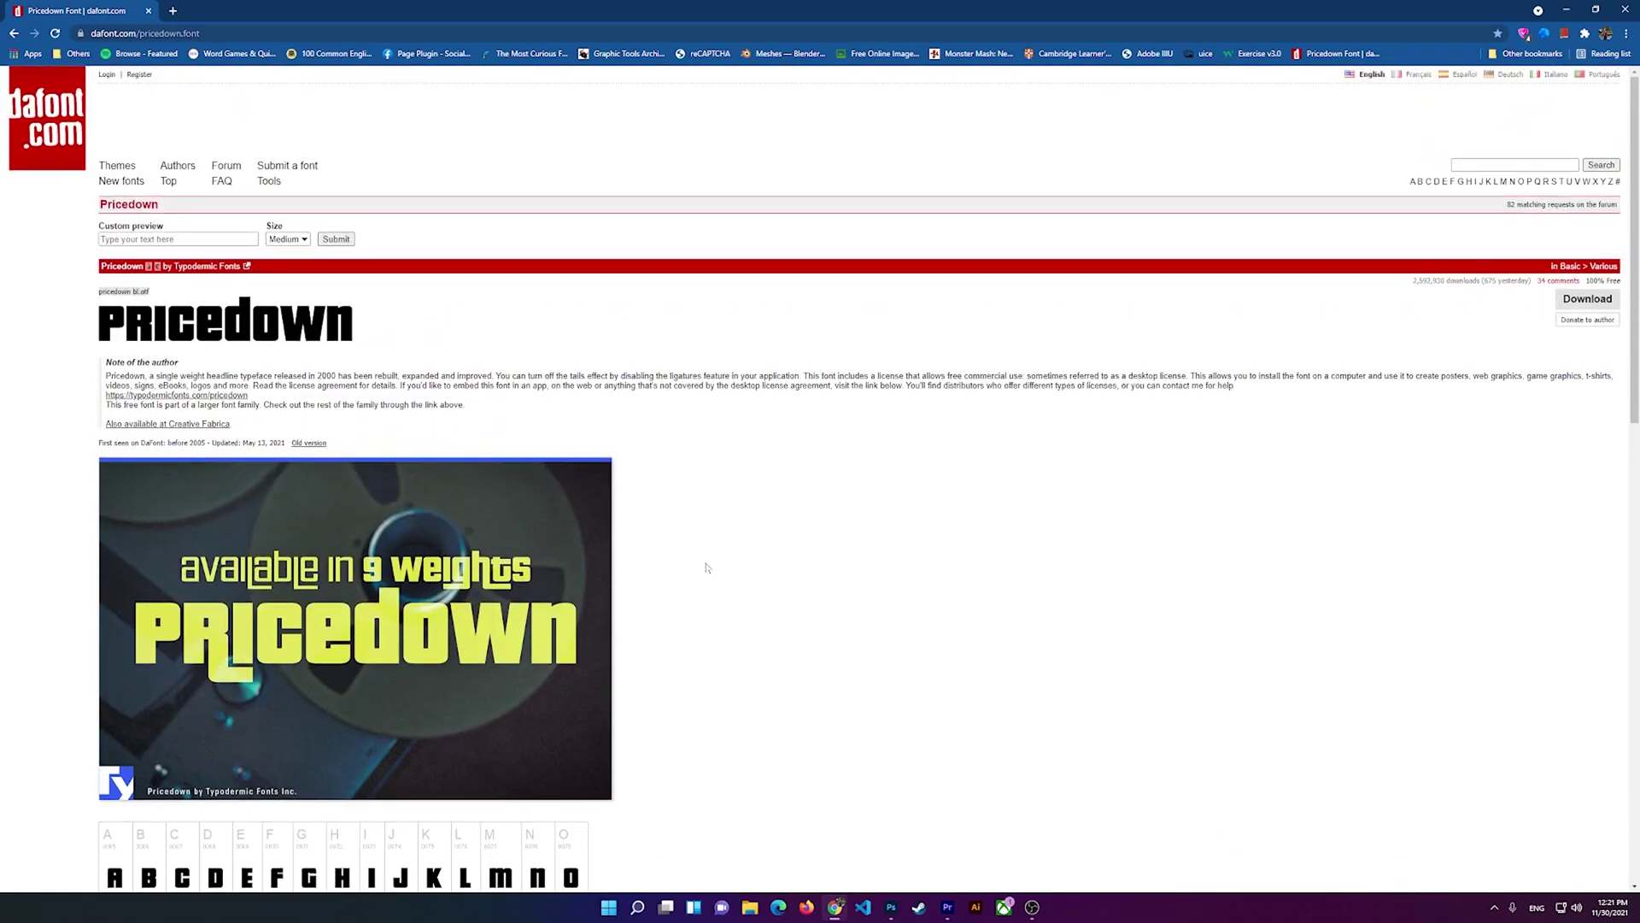